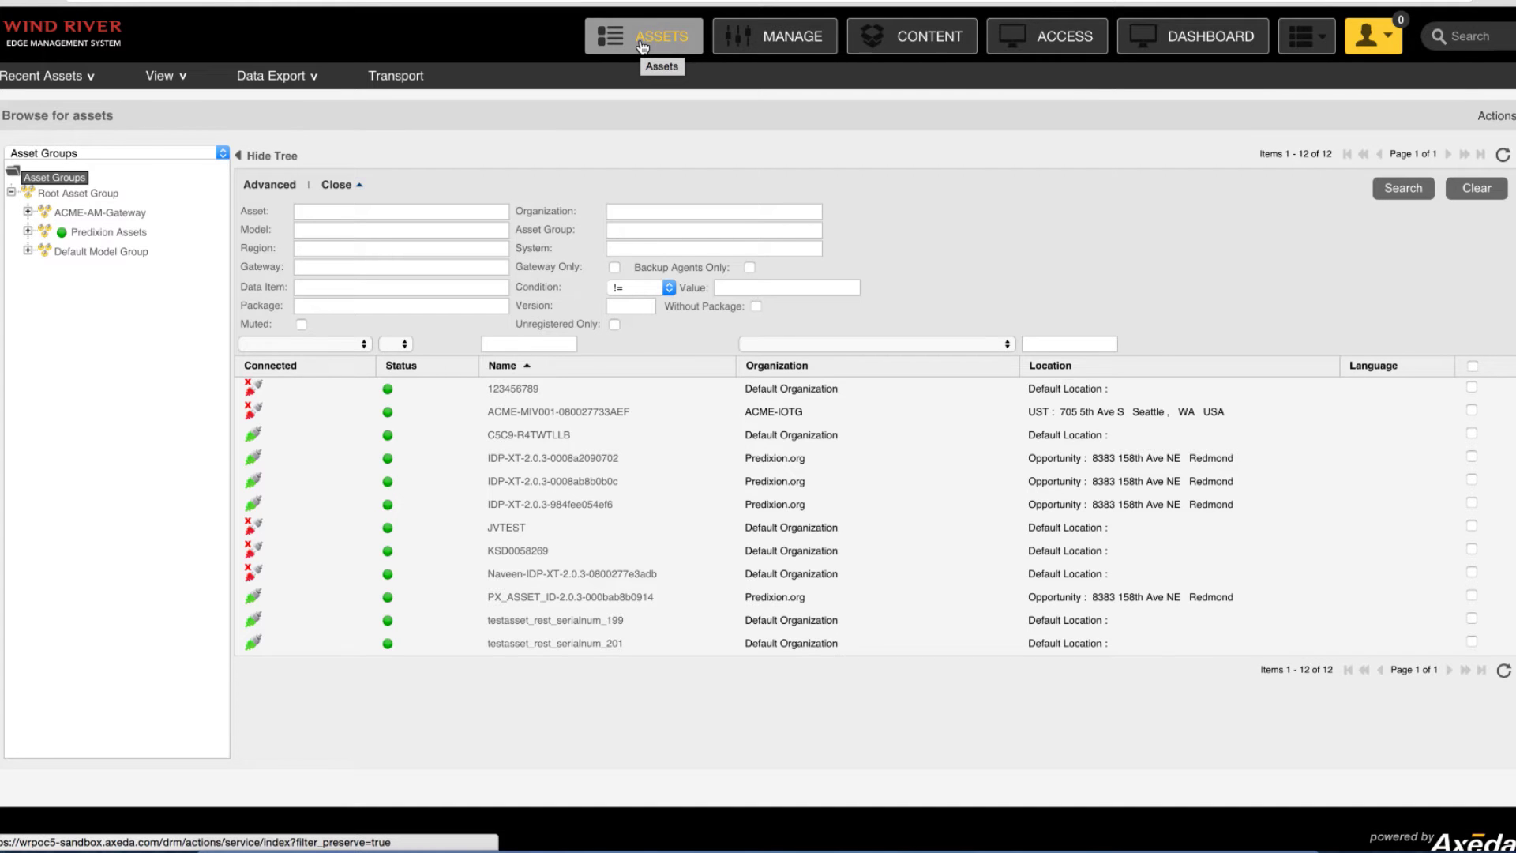
- Filter the asset list to the four assets in the Predixion Assets group
{"action": "left_click", "coordinate": [109, 234]}
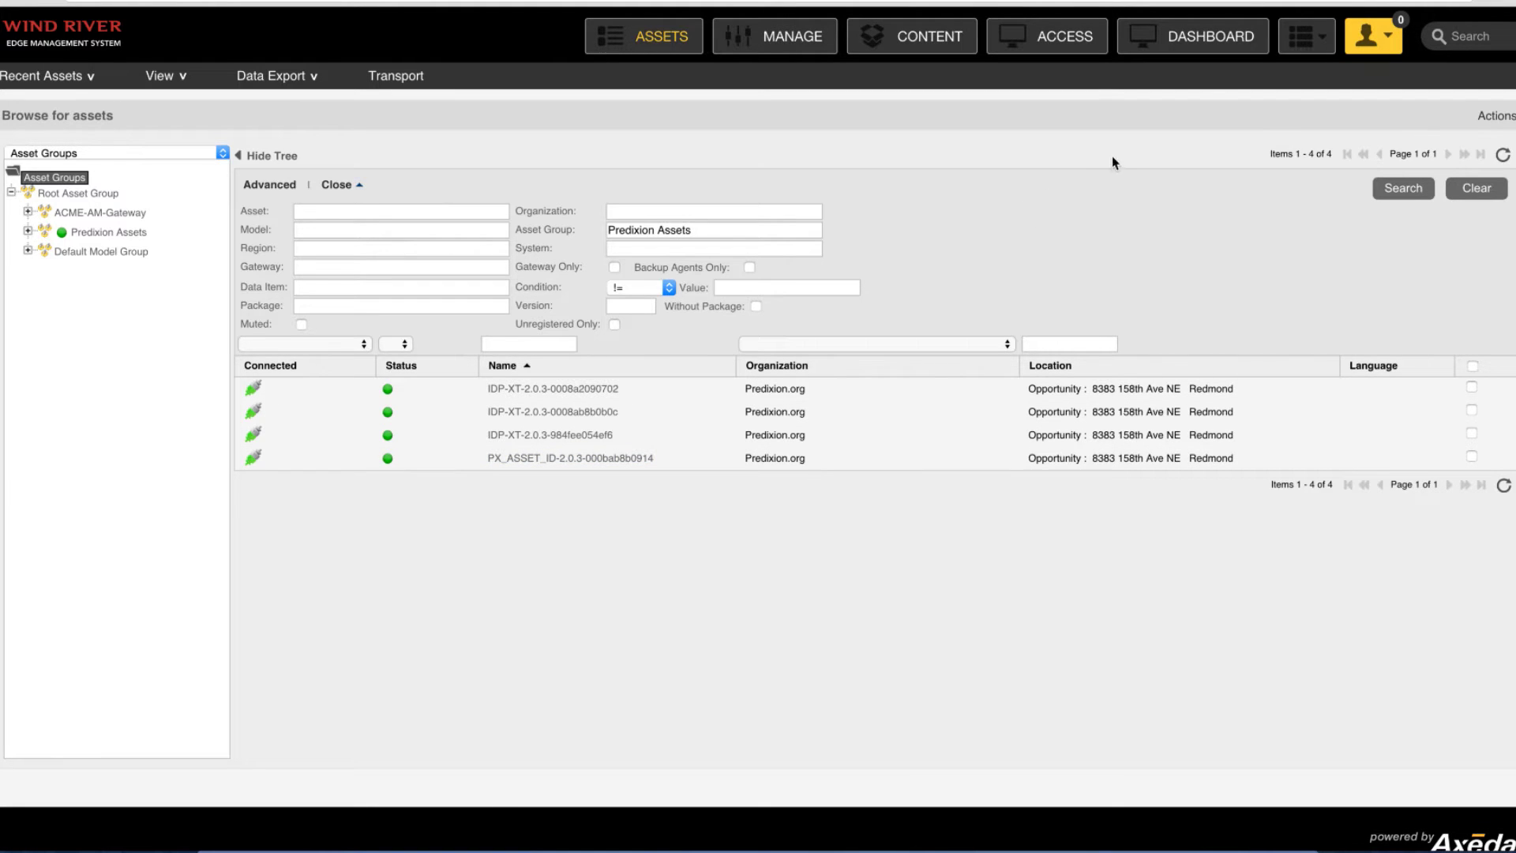
- Open the risk dashboard and highlight PX_ASSET_ID-2.0.3-000bab8b0914's 5 Minute and 14 Day risks
{"action": "left_click", "coordinate": [1212, 46]}
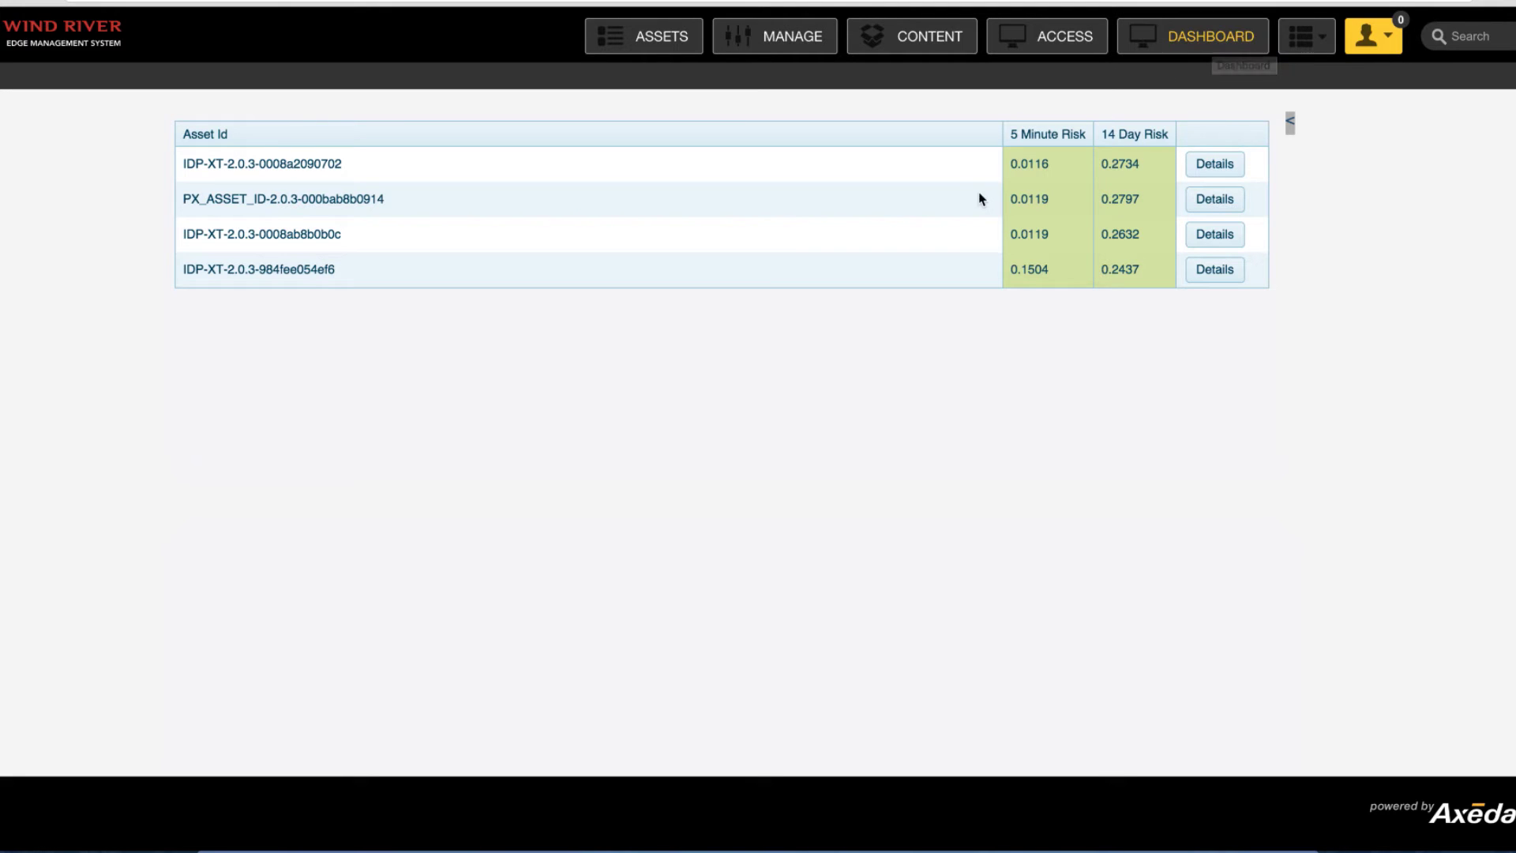
{"action": "left_click", "coordinate": [920, 201]}
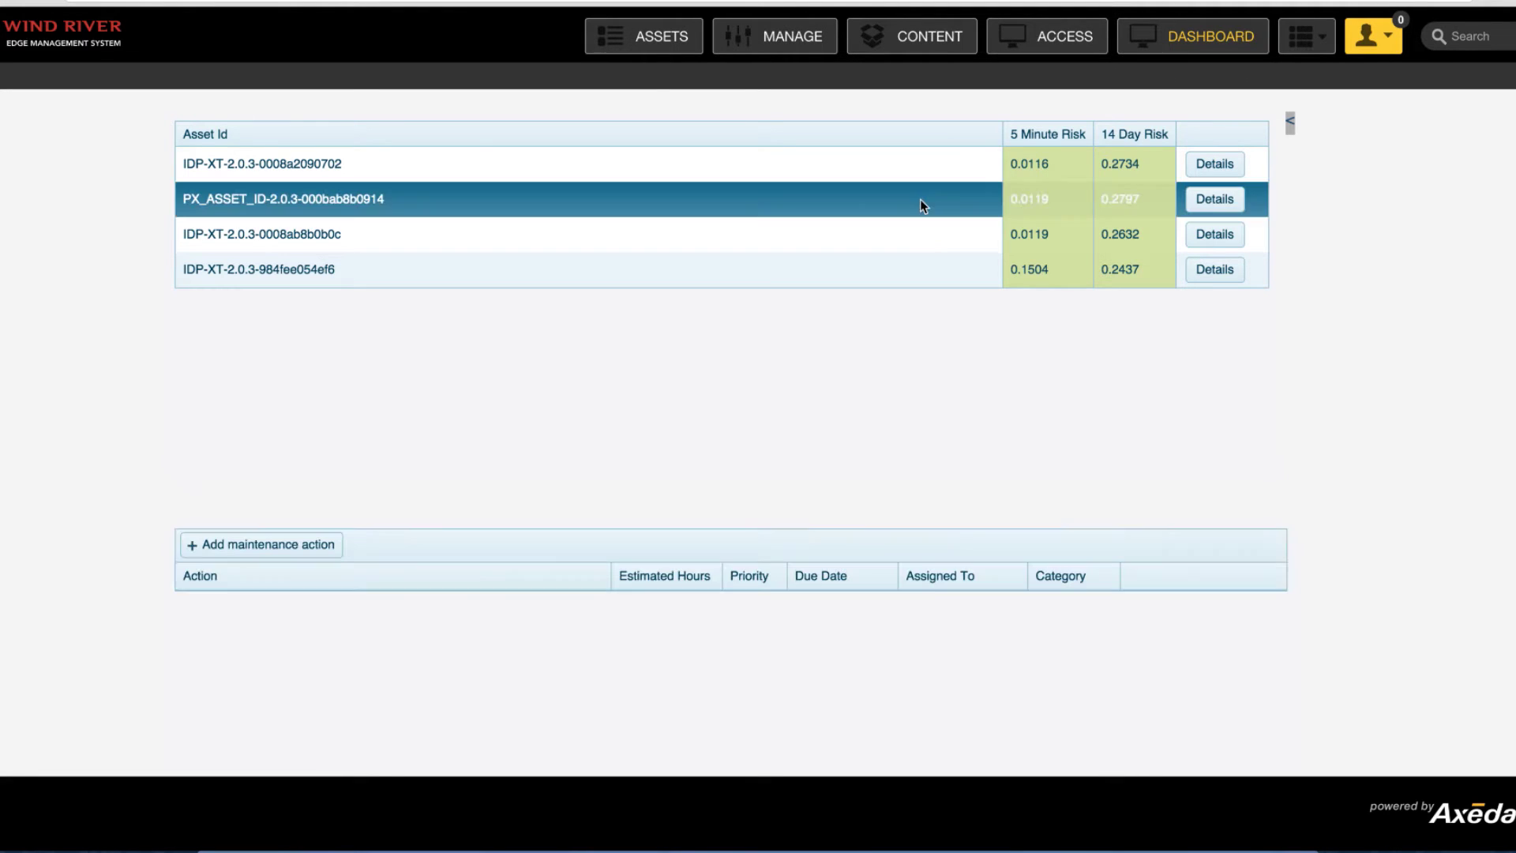
{"action": "double_click", "coordinate": [1028, 199]}
{"action": "double_click", "coordinate": [1118, 198]}
{"action": "left_click", "coordinate": [1200, 202]}
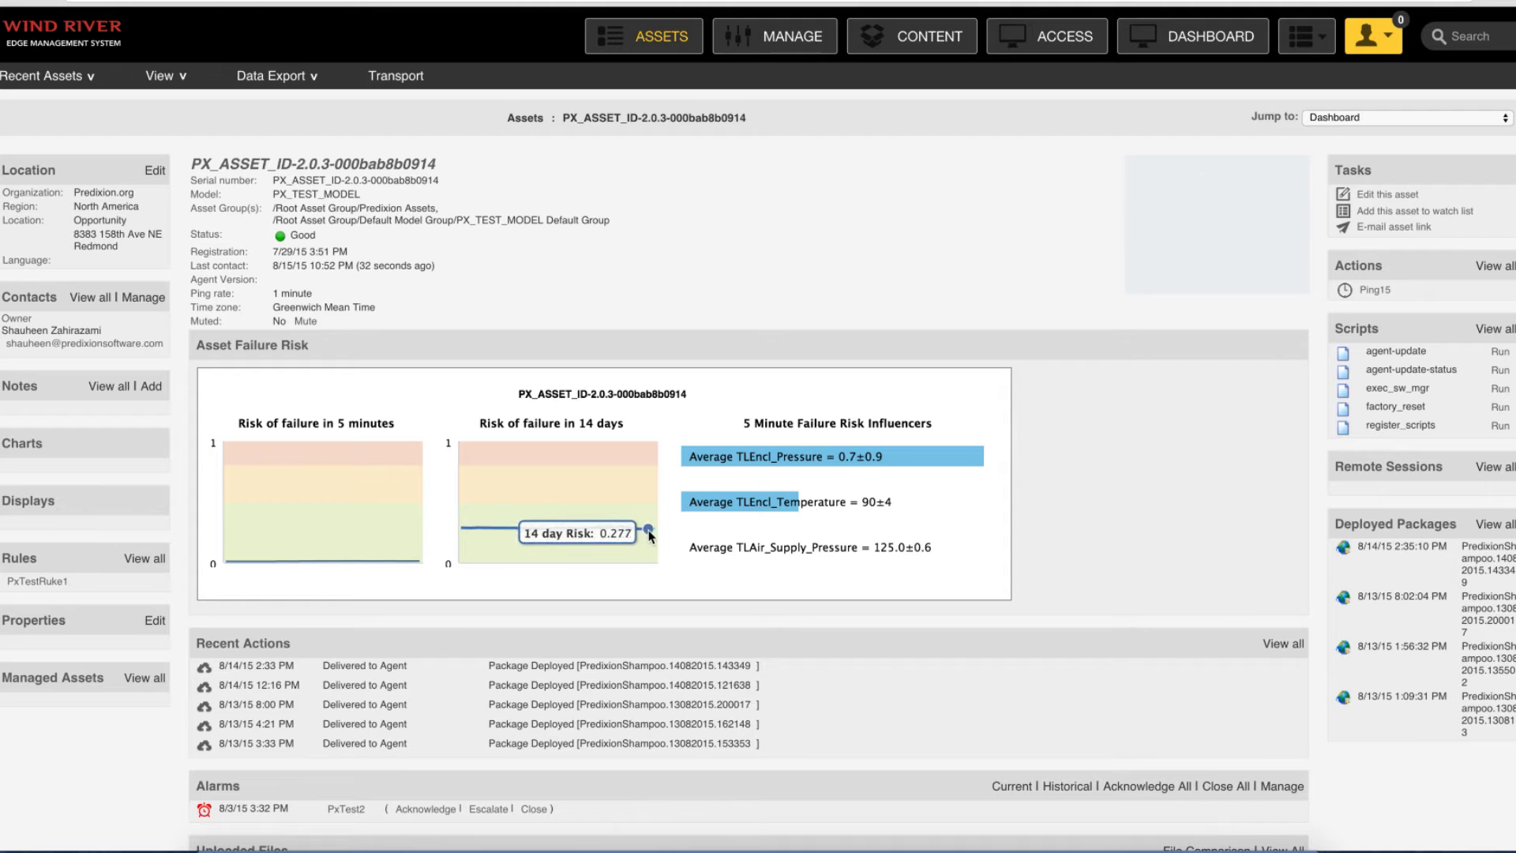
{"action": "mouse_move", "coordinate": [829, 457]}
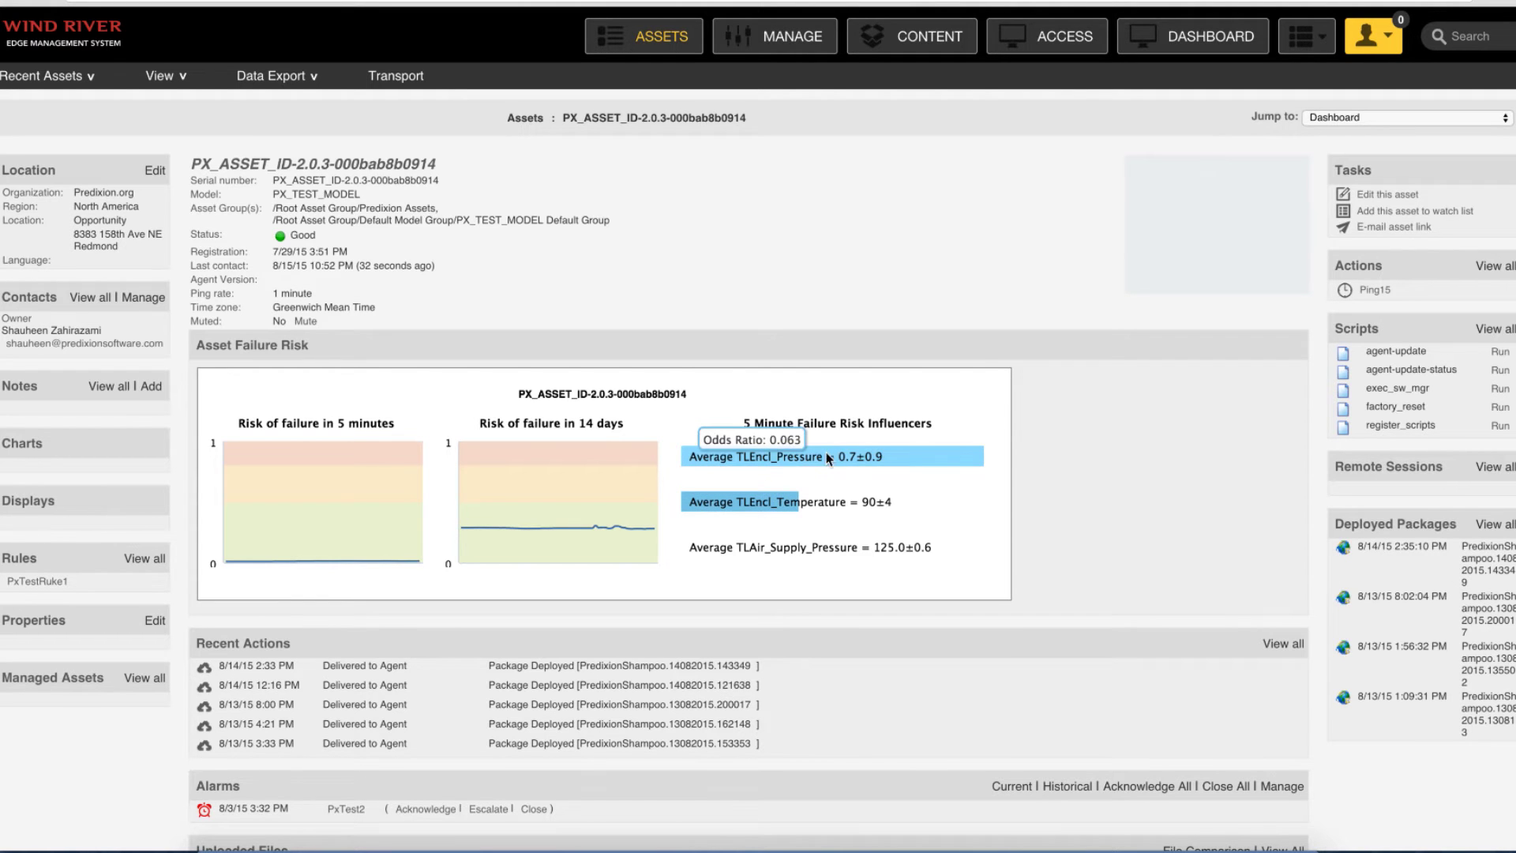
{"action": "scroll", "coordinate": [861, 456], "scroll_direction": "down", "scroll_amount": 3}
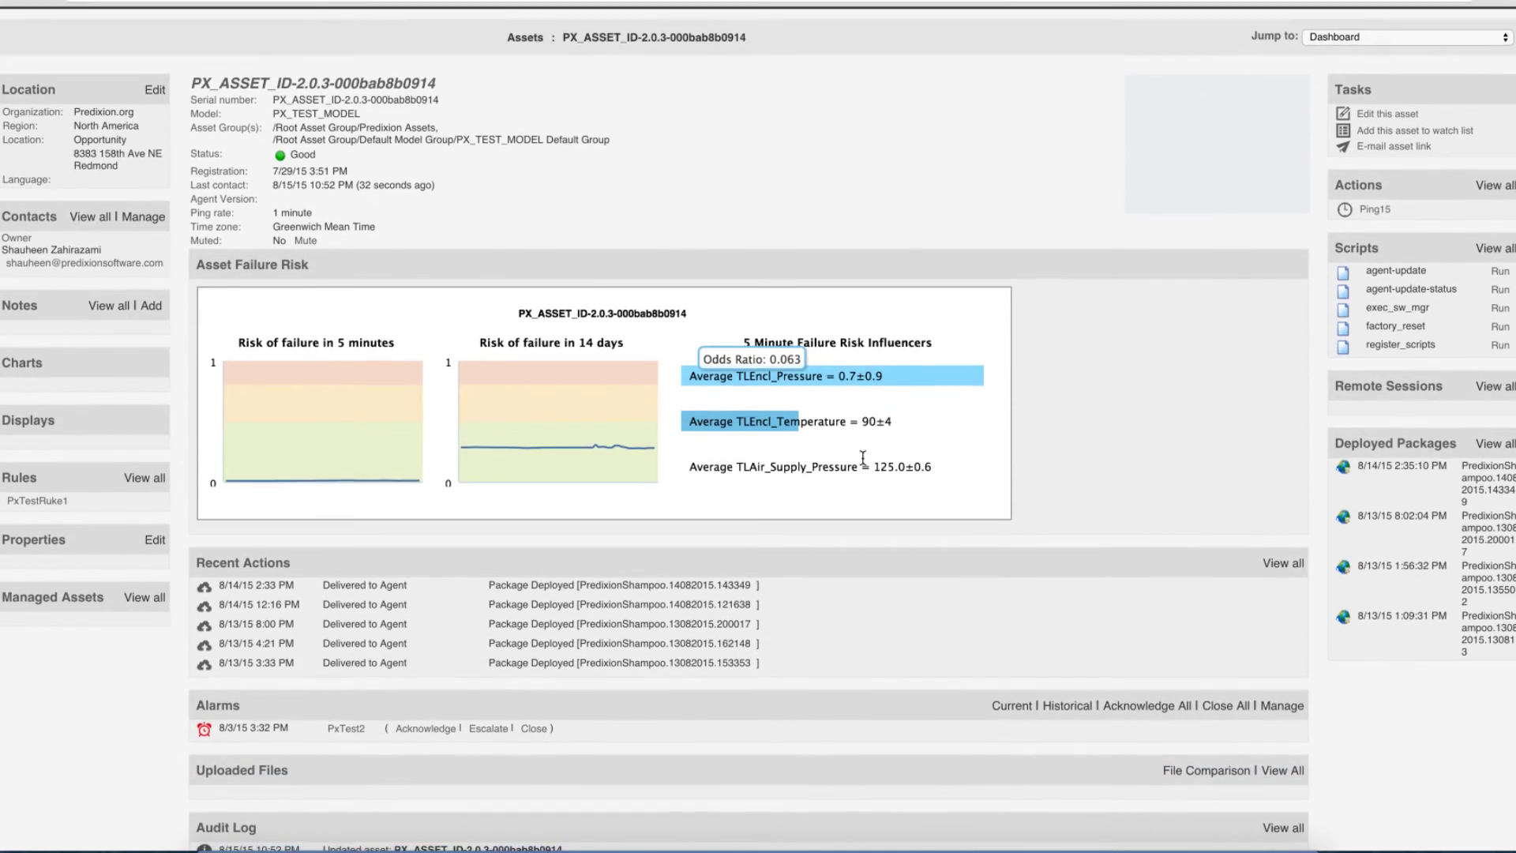
{"action": "scroll", "coordinate": [861, 462], "scroll_direction": "down", "scroll_amount": 2}
{"action": "scroll", "coordinate": [860, 462], "scroll_direction": "down", "scroll_amount": 1}
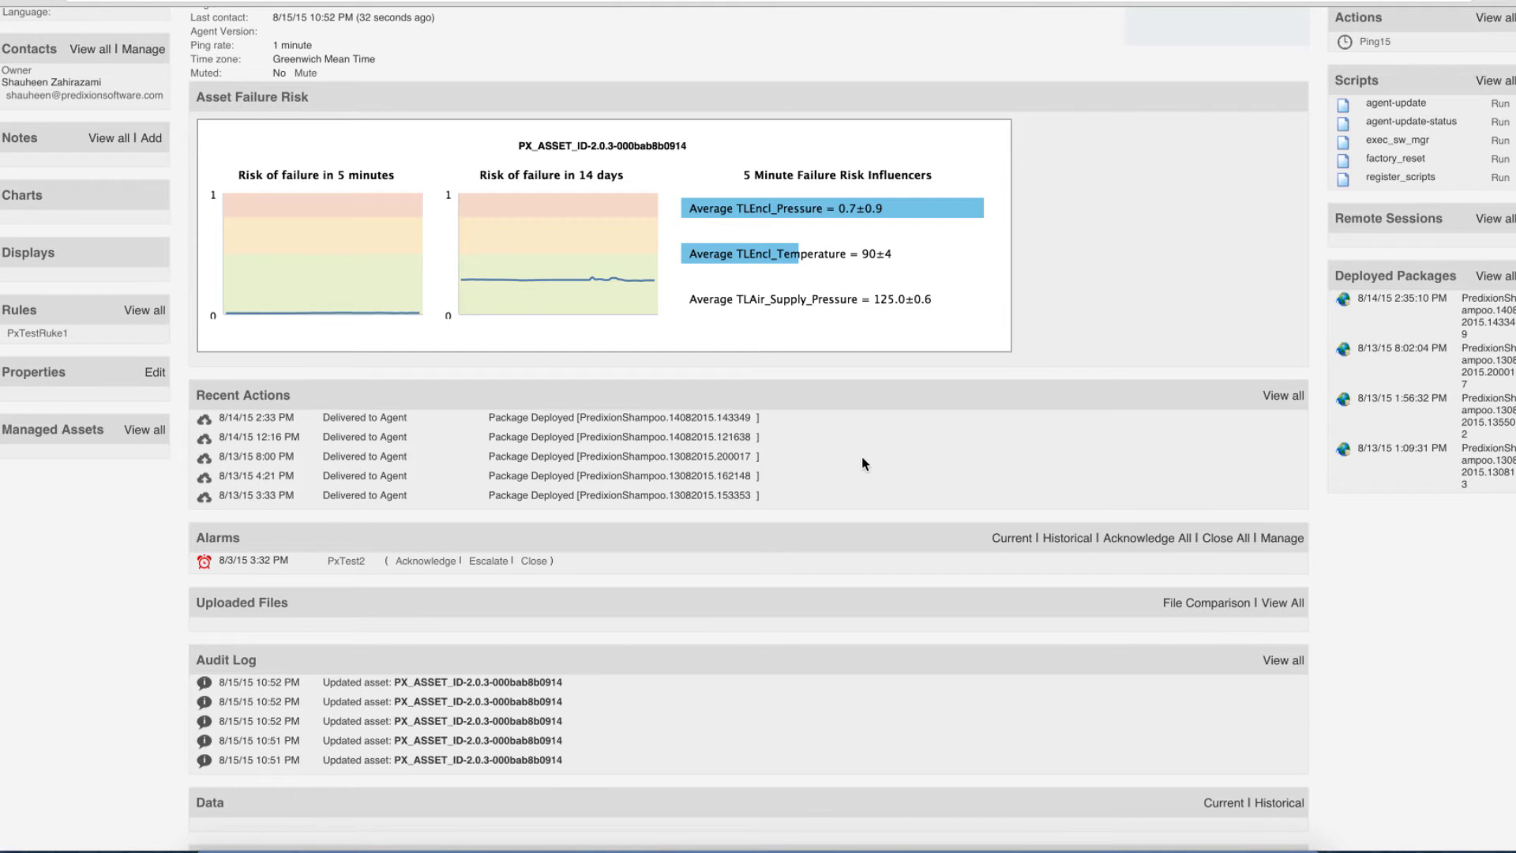
{"action": "scroll", "coordinate": [862, 462], "scroll_direction": "up", "scroll_amount": 3}
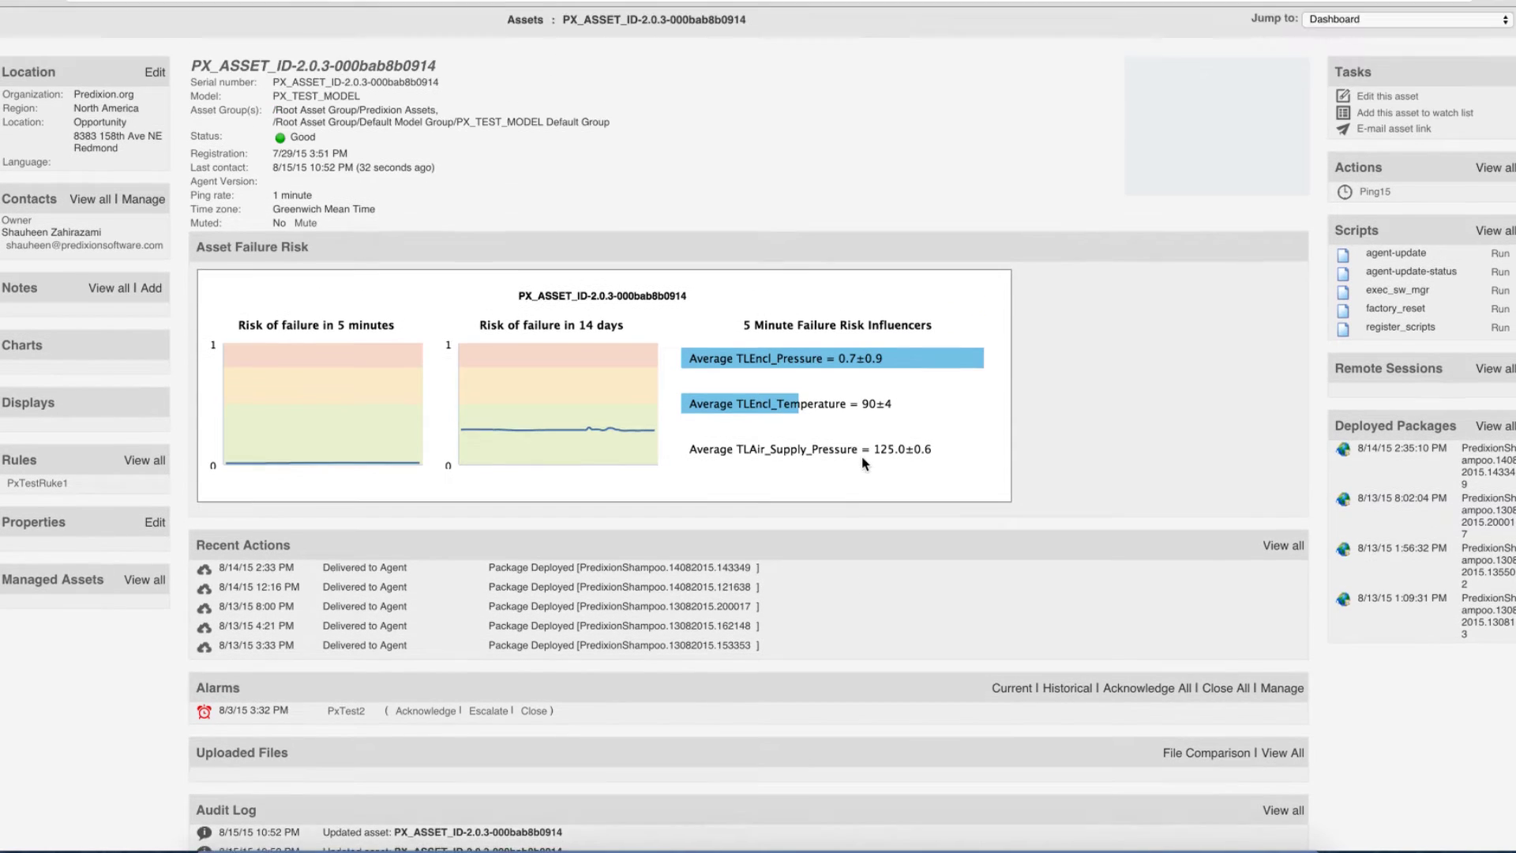
{"action": "scroll", "coordinate": [860, 455], "scroll_direction": "up", "scroll_amount": 2}
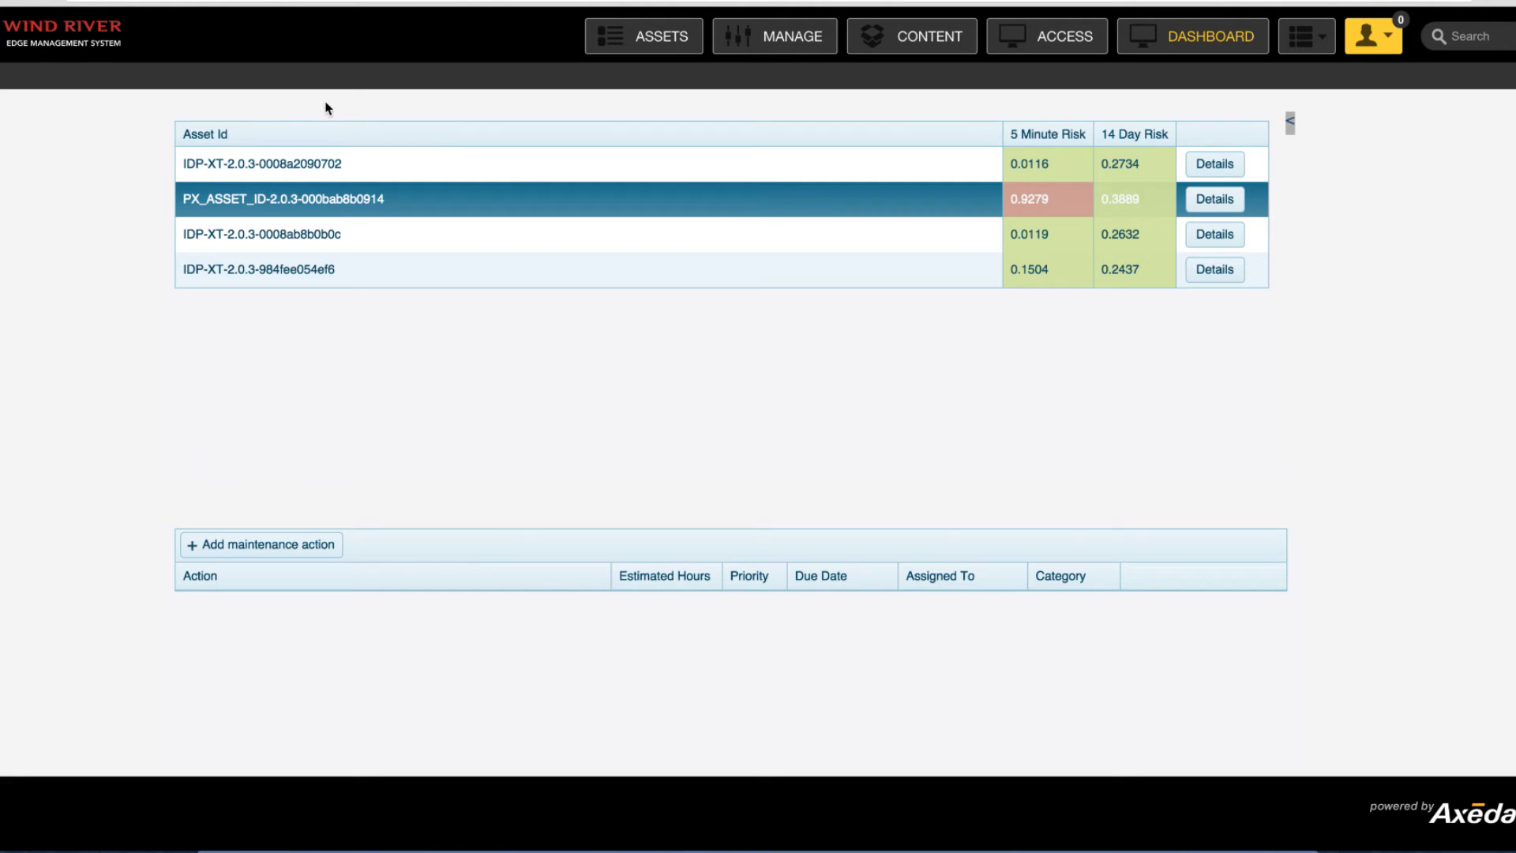
- Expand the pump-site map and draft a Visit action: 5 hours, priority 1, Group 1, category 2
{"action": "left_click", "coordinate": [635, 36]}
{"action": "left_click", "coordinate": [1292, 123]}
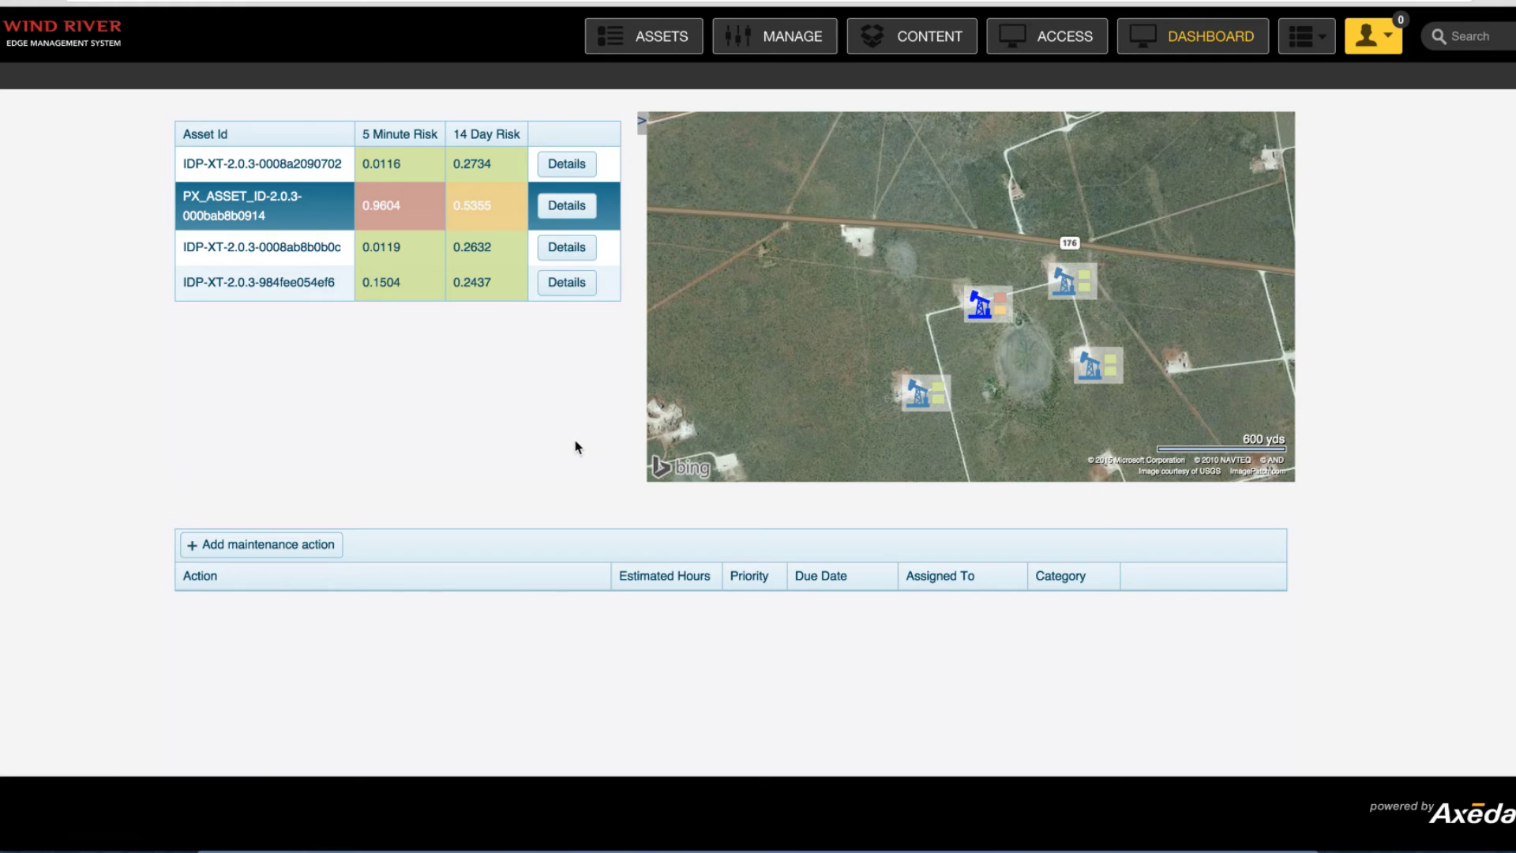
{"action": "left_click", "coordinate": [314, 547]}
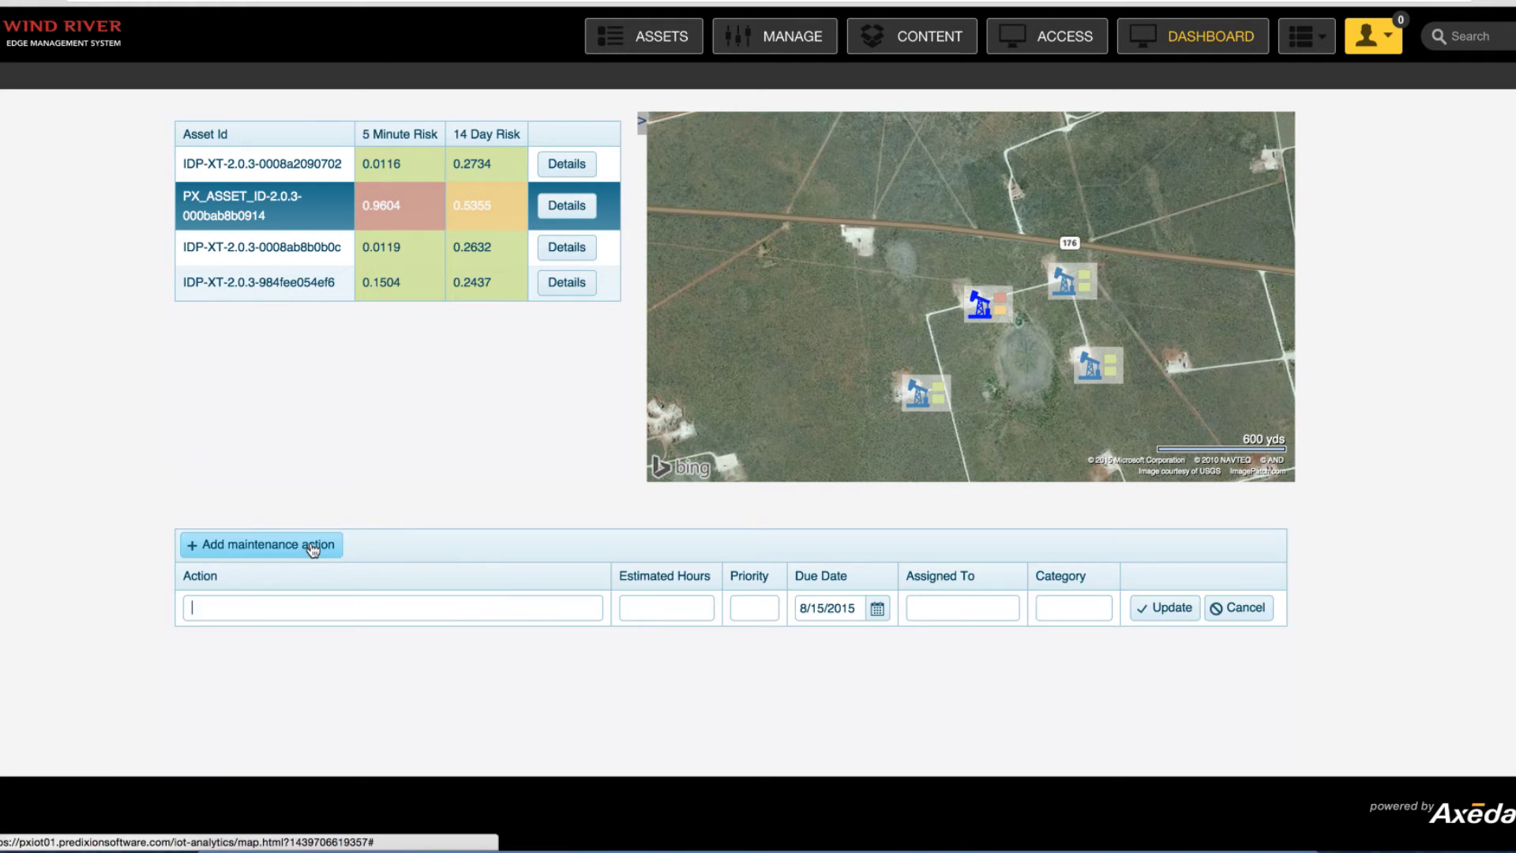
{"action": "left_click", "coordinate": [283, 601]}
{"action": "type", "text": "Vis"}
{"action": "key", "text": "BackSpace"}
{"action": "key", "text": "BackSpace"}
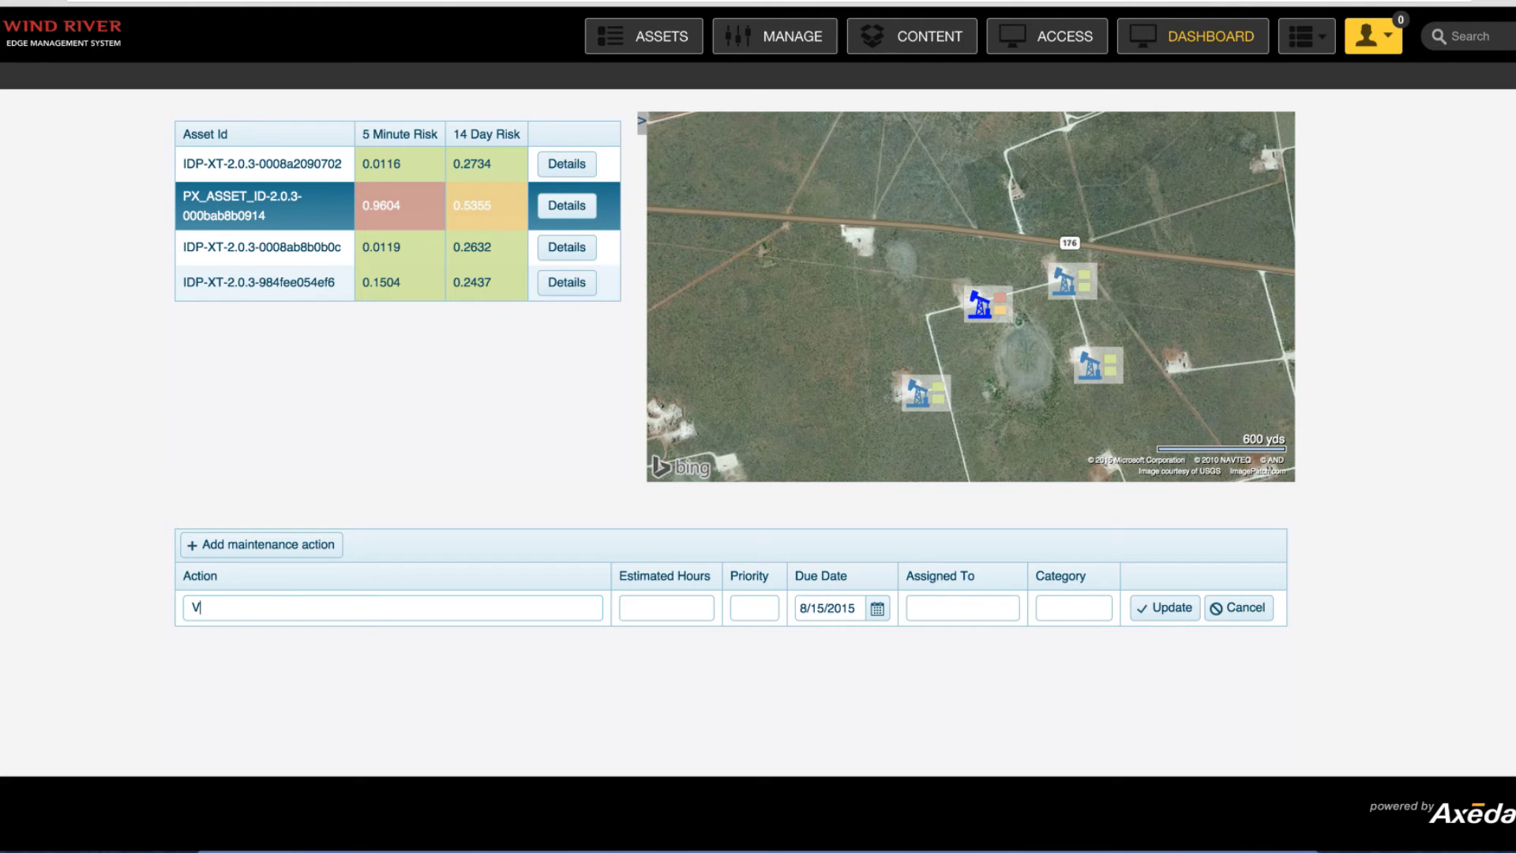
{"action": "type", "text": "isit"}
{"action": "left_click", "coordinate": [680, 605]}
{"action": "type", "text": "5"}
{"action": "left_click", "coordinate": [752, 609]}
{"action": "type", "text": "1"}
{"action": "left_click", "coordinate": [935, 604]}
{"action": "type", "text": "Group 1"}
{"action": "left_click", "coordinate": [1054, 608]}
{"action": "type", "text": "2"}
- Save the Visit maintenance action, which gets due date 8/15/2015
{"action": "left_click", "coordinate": [1164, 621]}
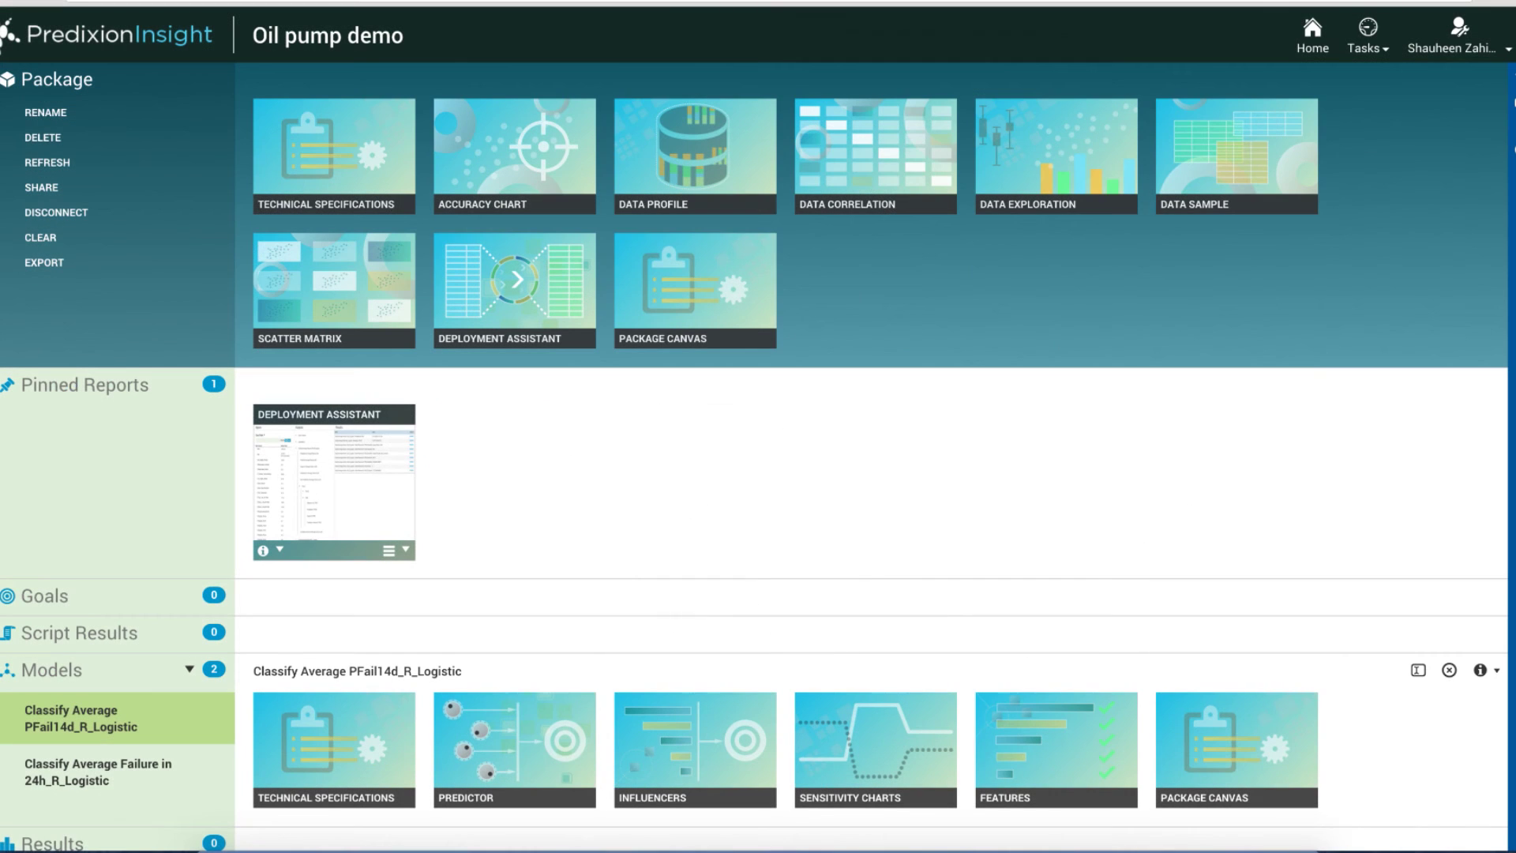
{"action": "scroll", "coordinate": [719, 483], "scroll_direction": "down", "scroll_amount": 1}
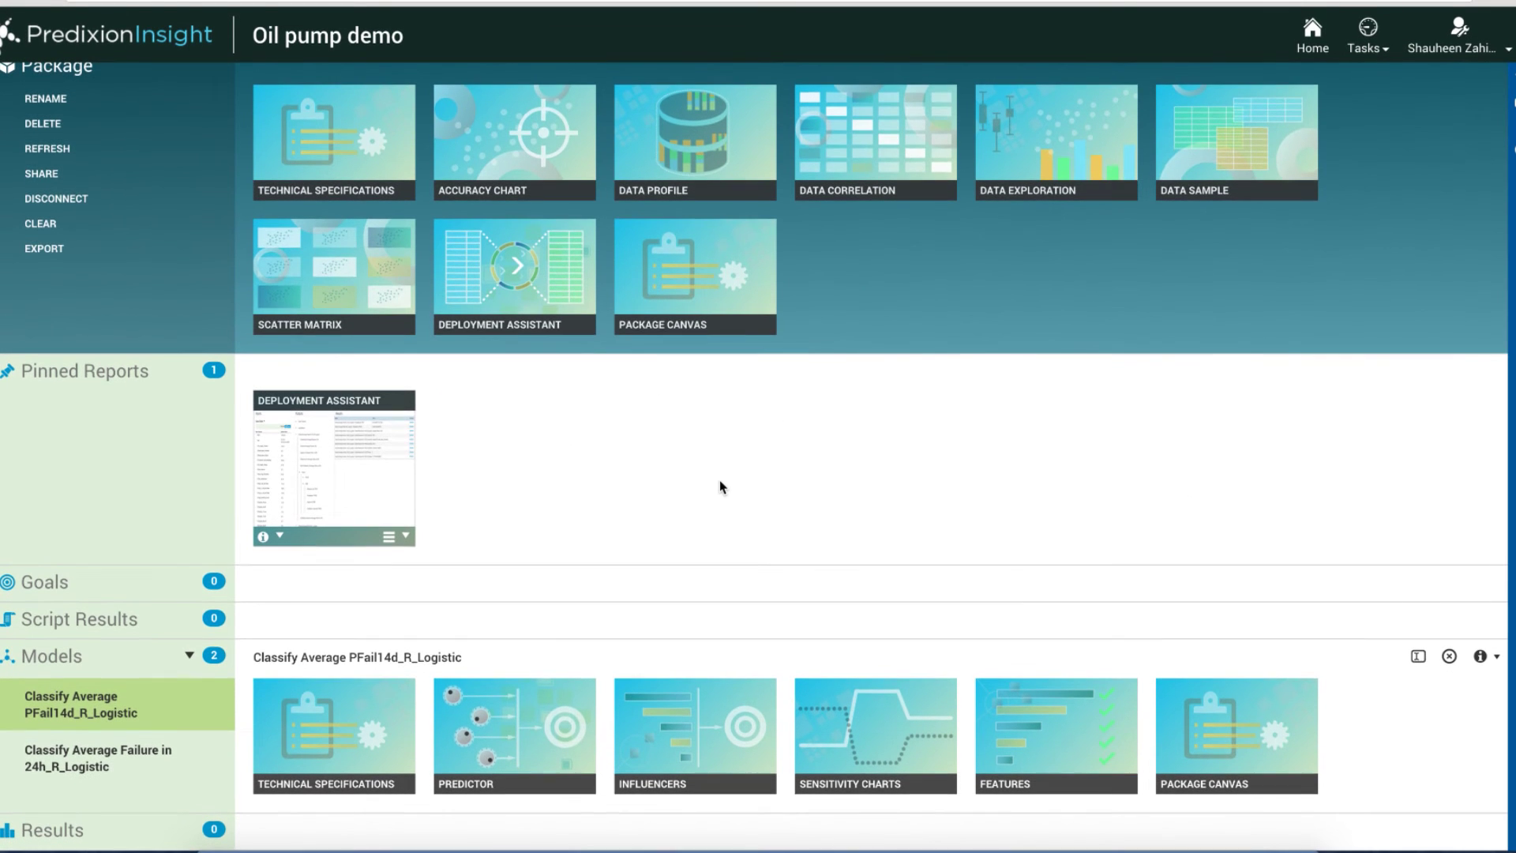
- Open the 24h model's pinned Deployment Assistant with case table inputs, showing TRUE-state outputs
{"action": "left_click", "coordinate": [100, 766]}
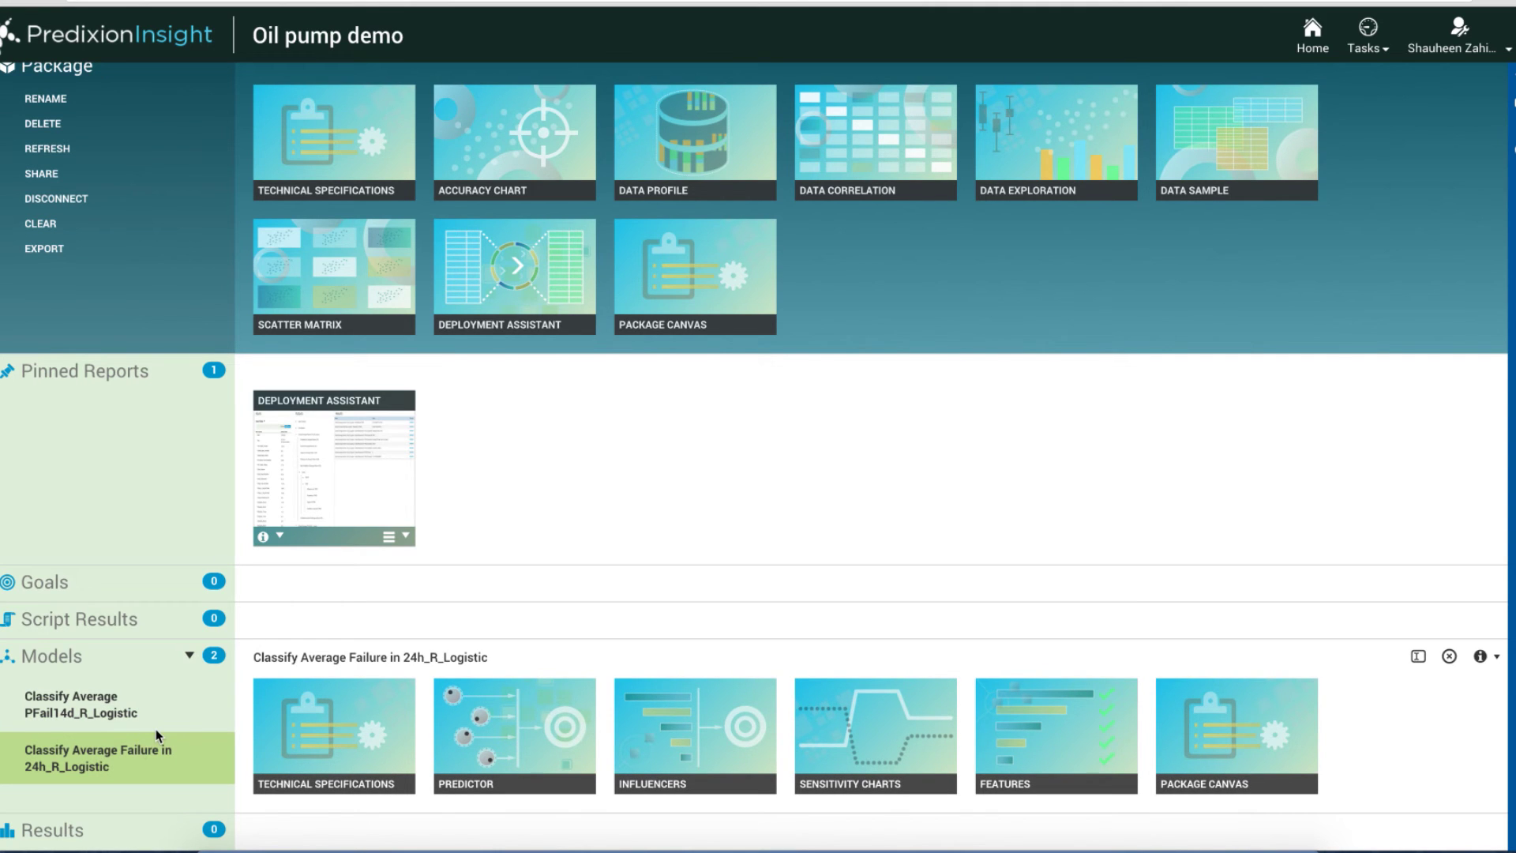
{"action": "left_click", "coordinate": [335, 482]}
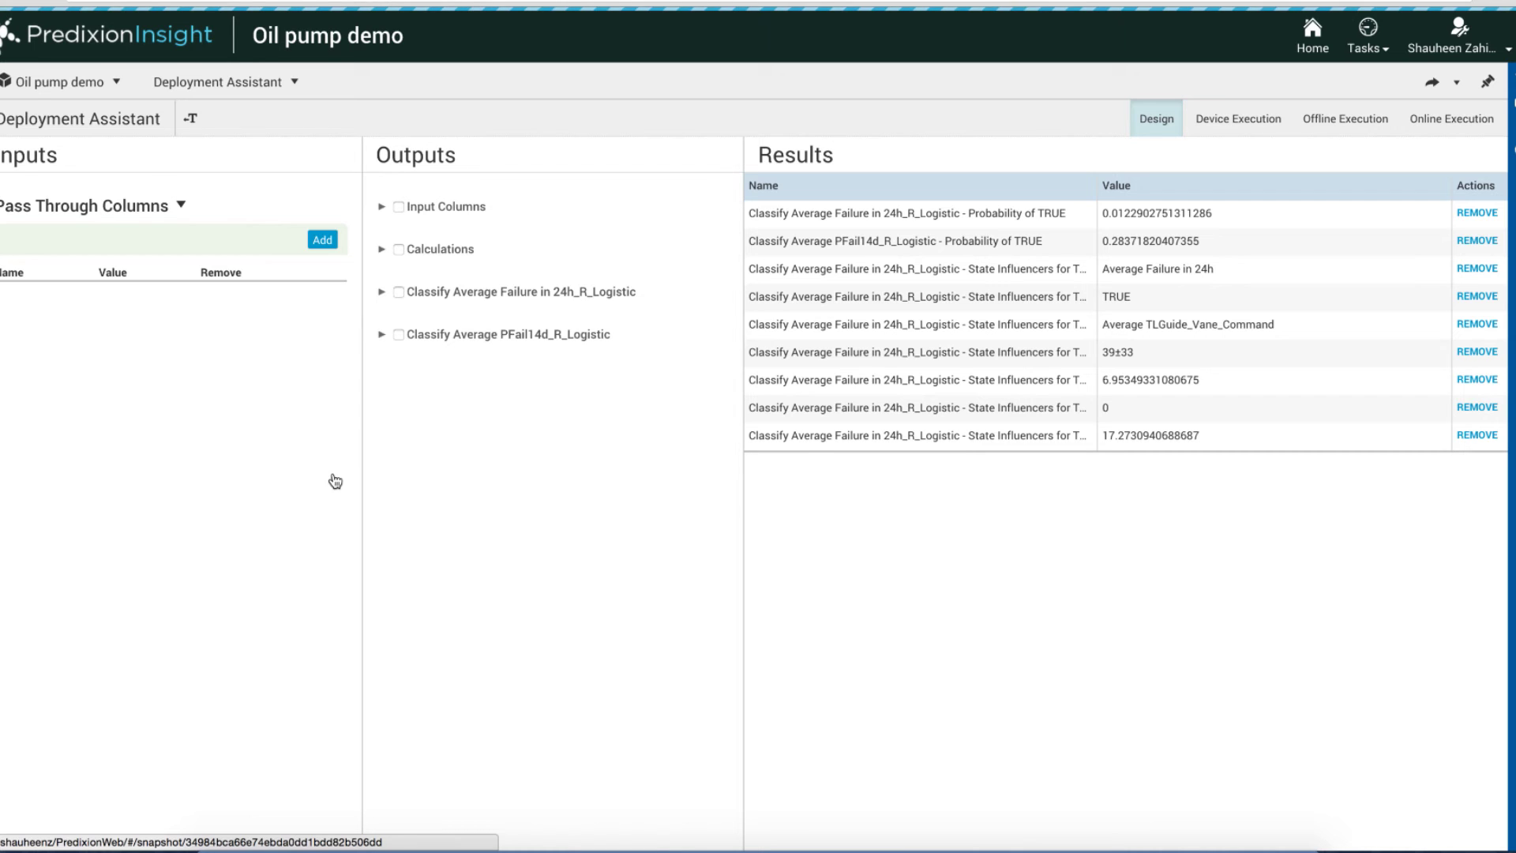
{"action": "left_click", "coordinate": [50, 211]}
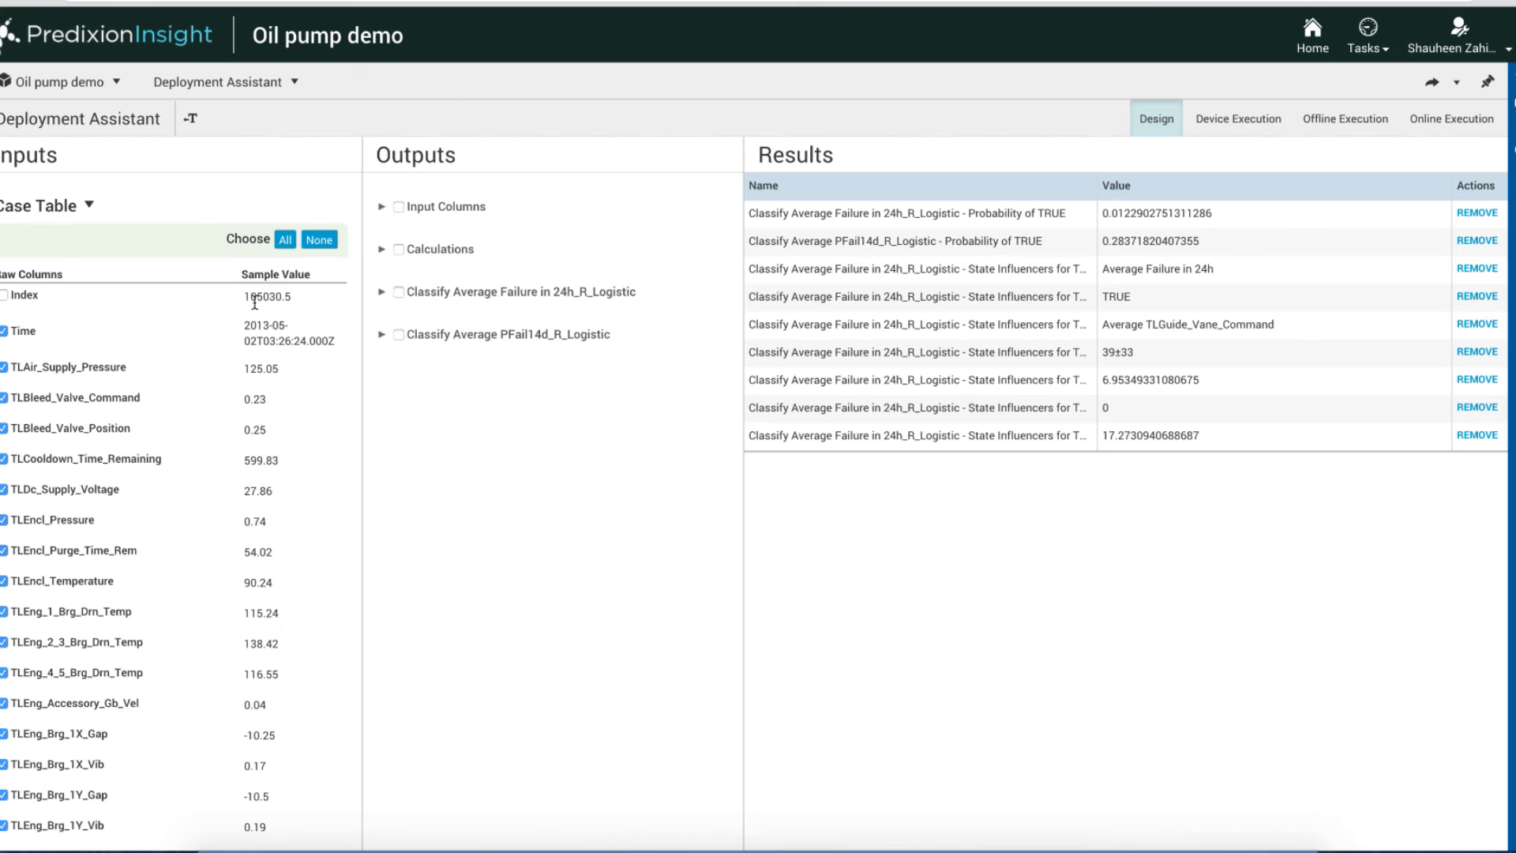
{"action": "left_click", "coordinate": [383, 293]}
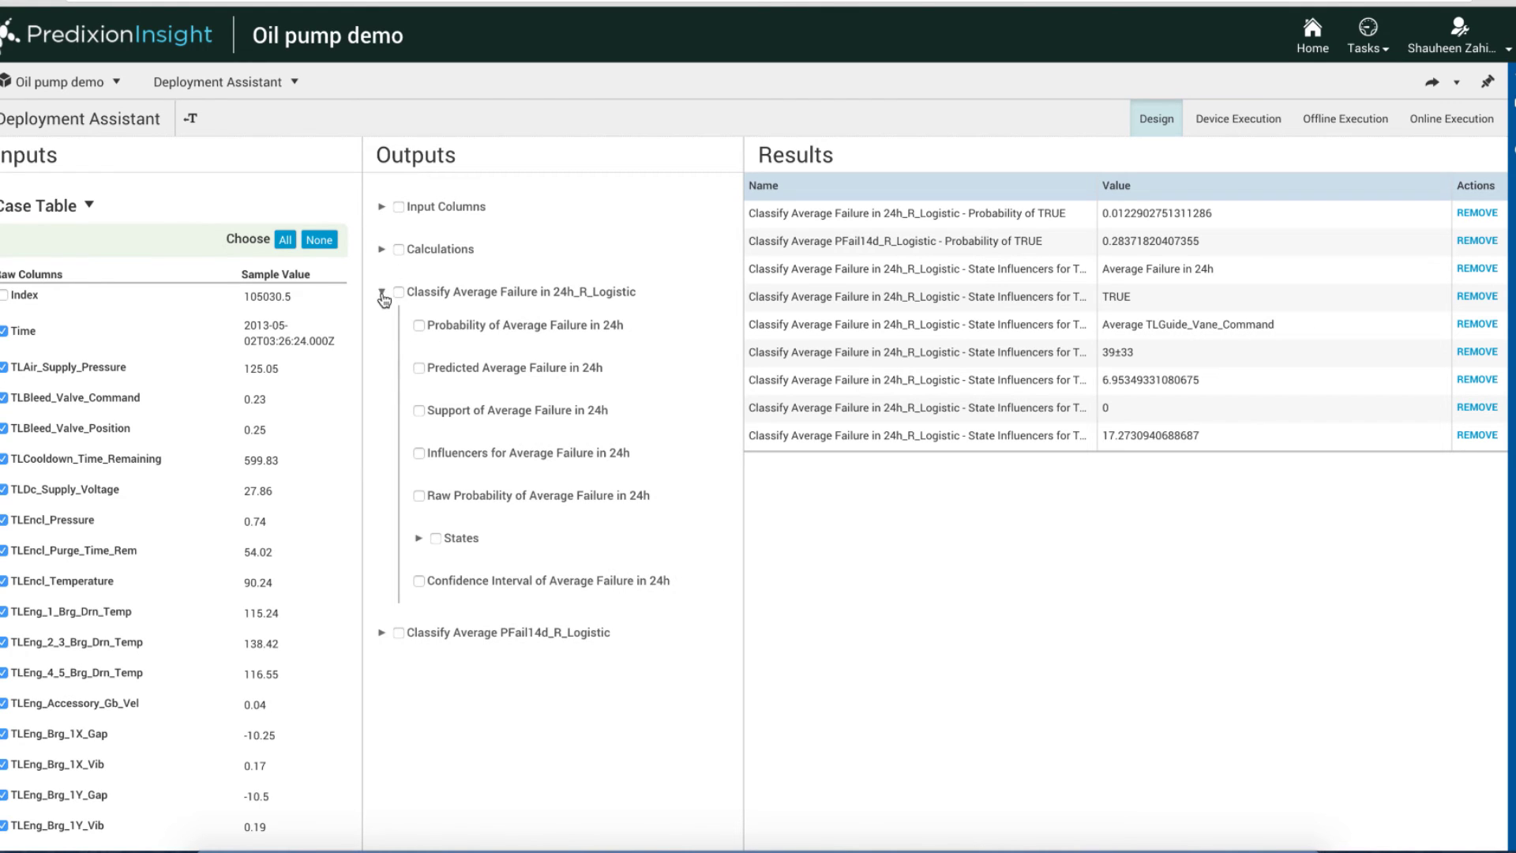
{"action": "left_click", "coordinate": [419, 538]}
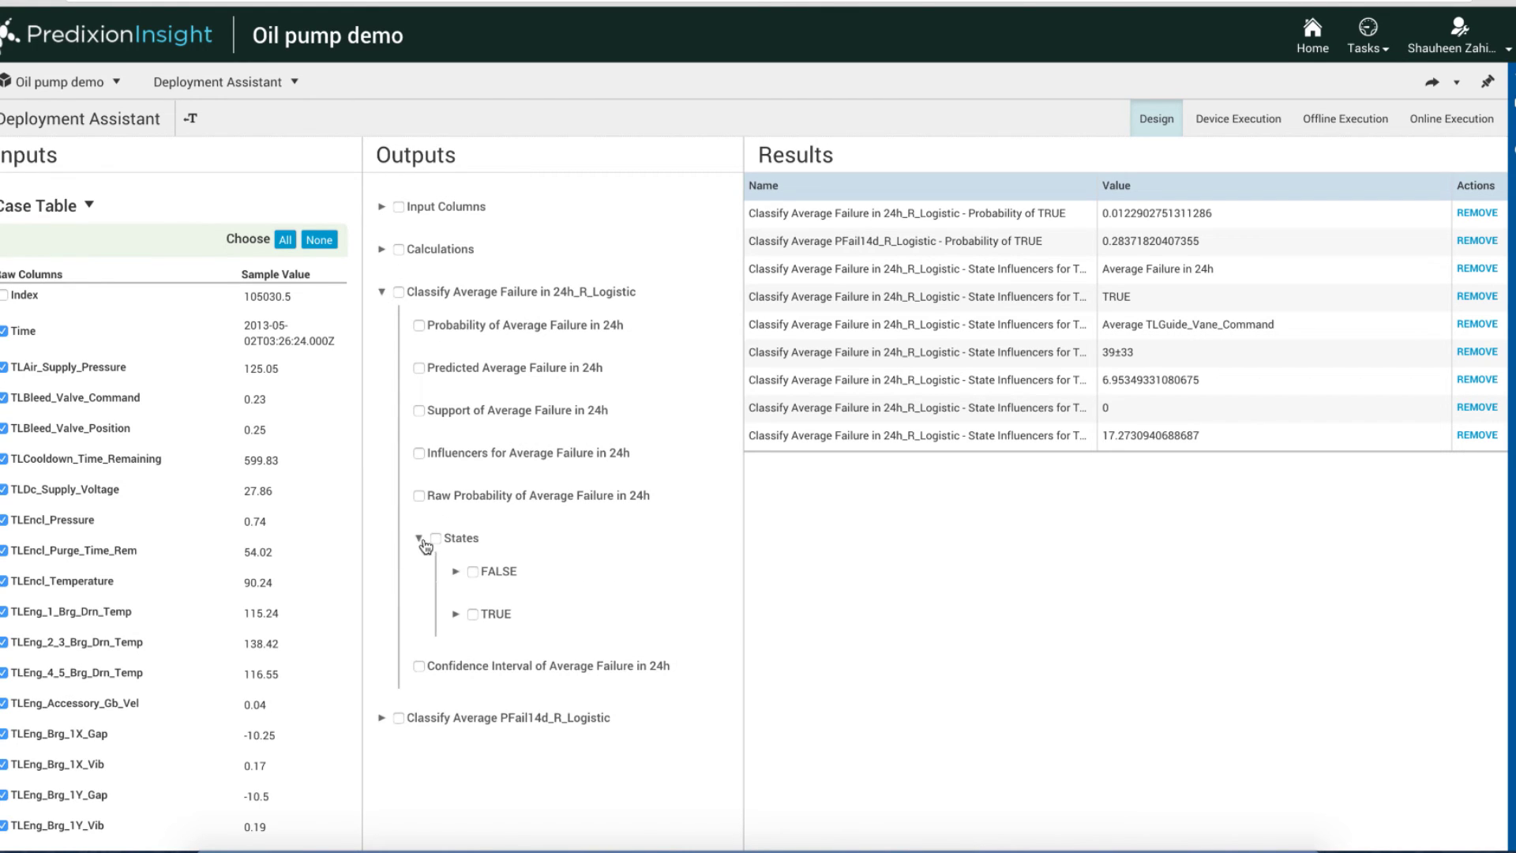
{"action": "left_click", "coordinate": [456, 615]}
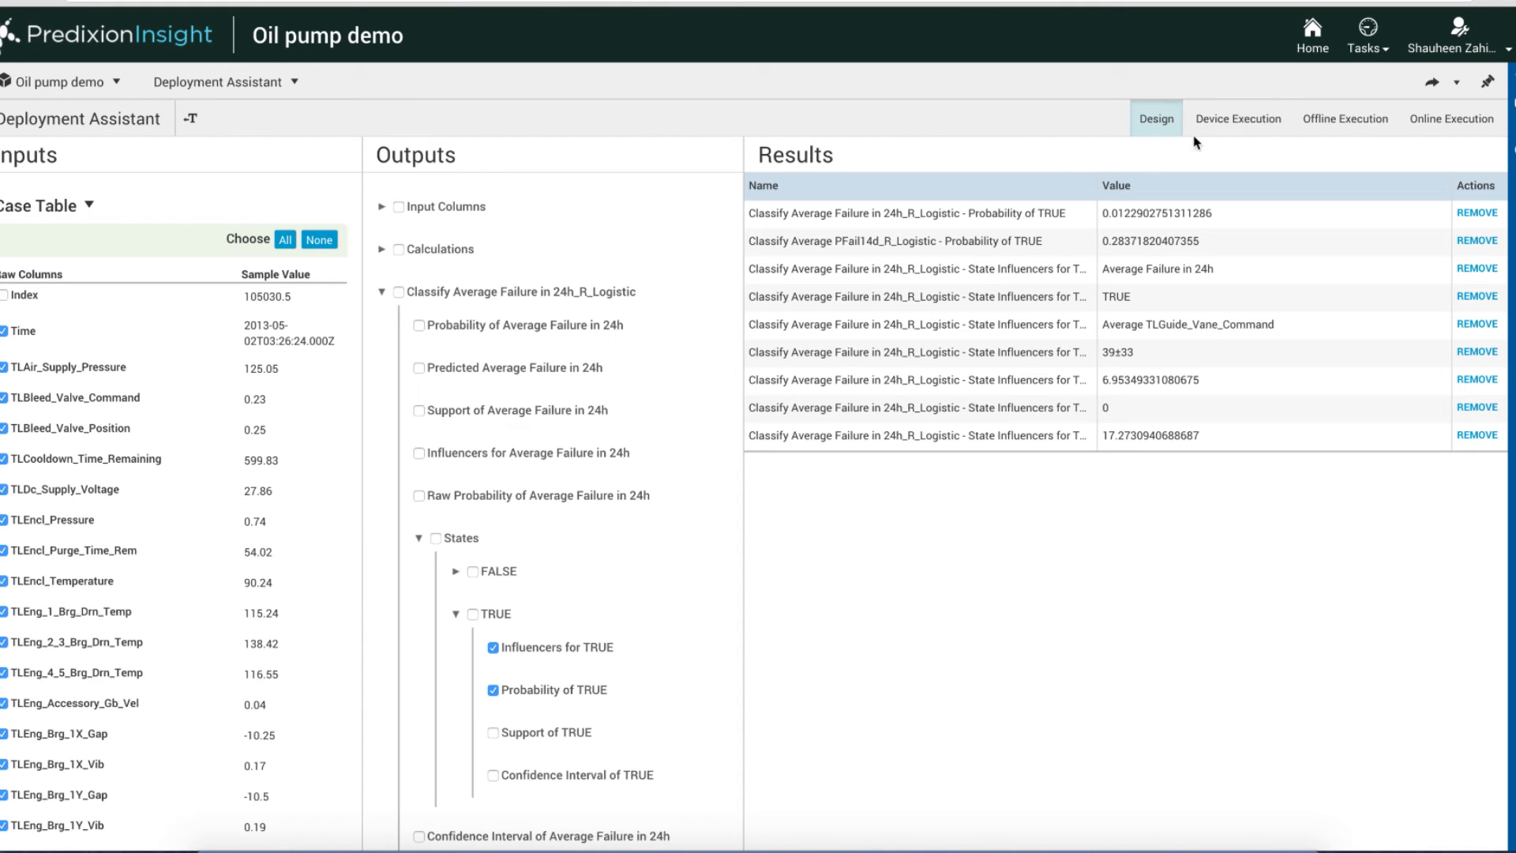
- Keep Helix Device Cloud as the device execution target and review deployment group, settings and sources
{"action": "left_click", "coordinate": [1220, 130]}
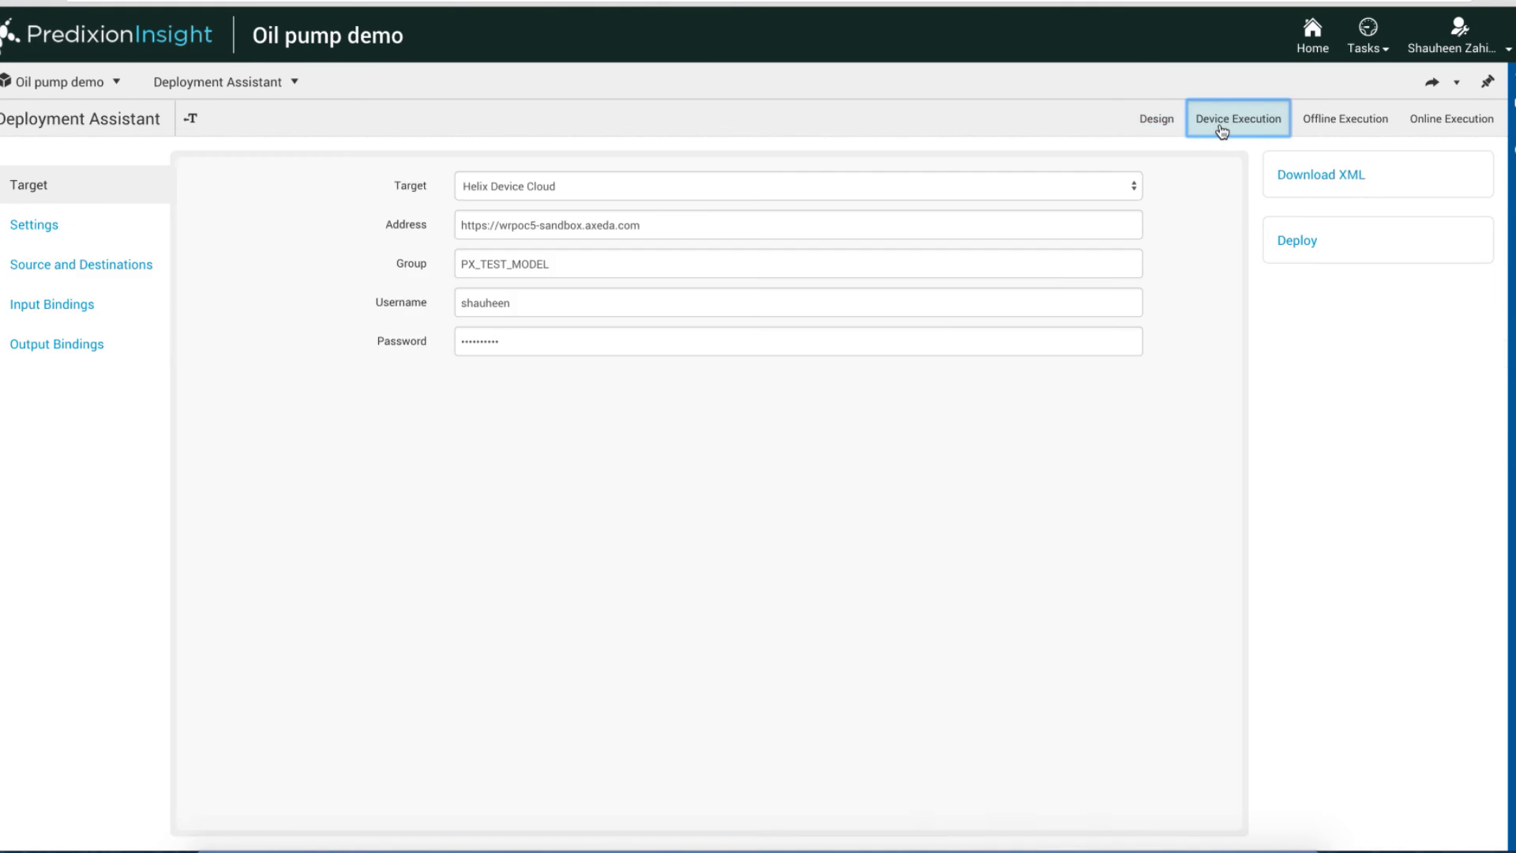
{"action": "left_click", "coordinate": [822, 186]}
{"action": "left_click", "coordinate": [823, 185]}
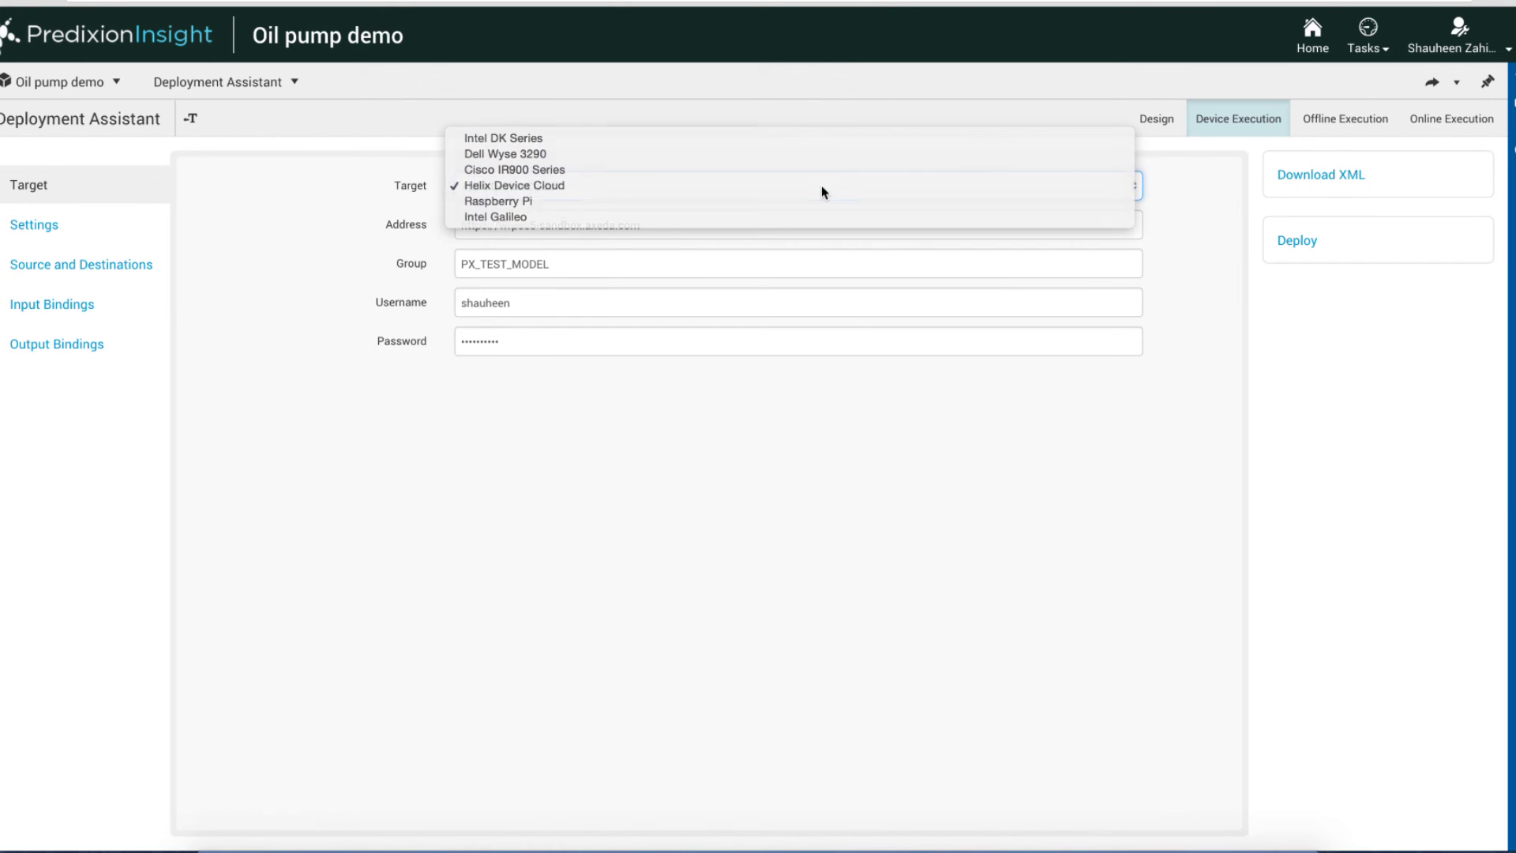
{"action": "left_click", "coordinate": [586, 263]}
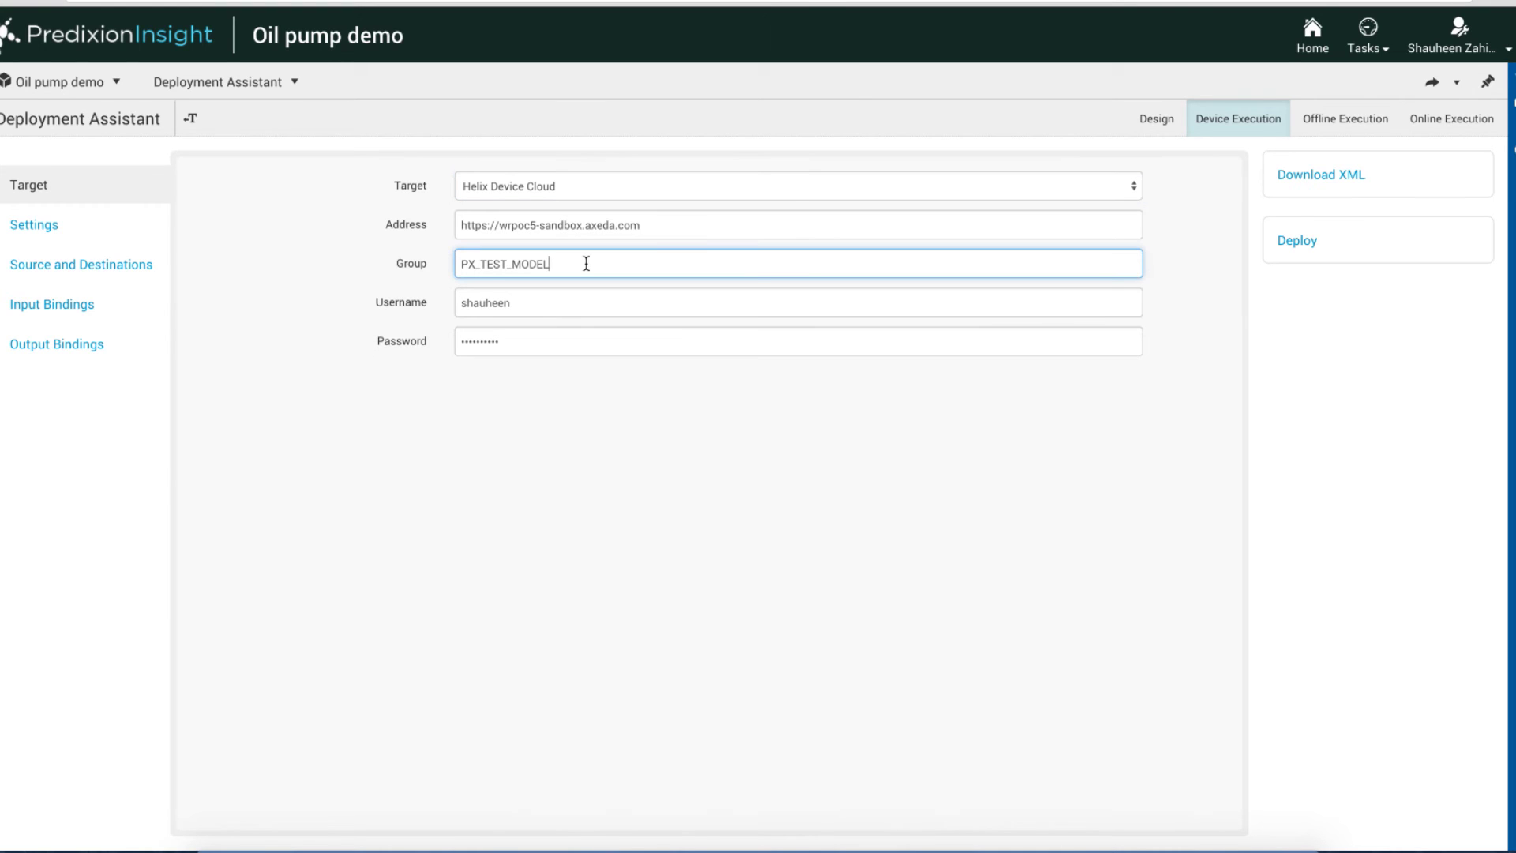
{"action": "left_click", "coordinate": [96, 232]}
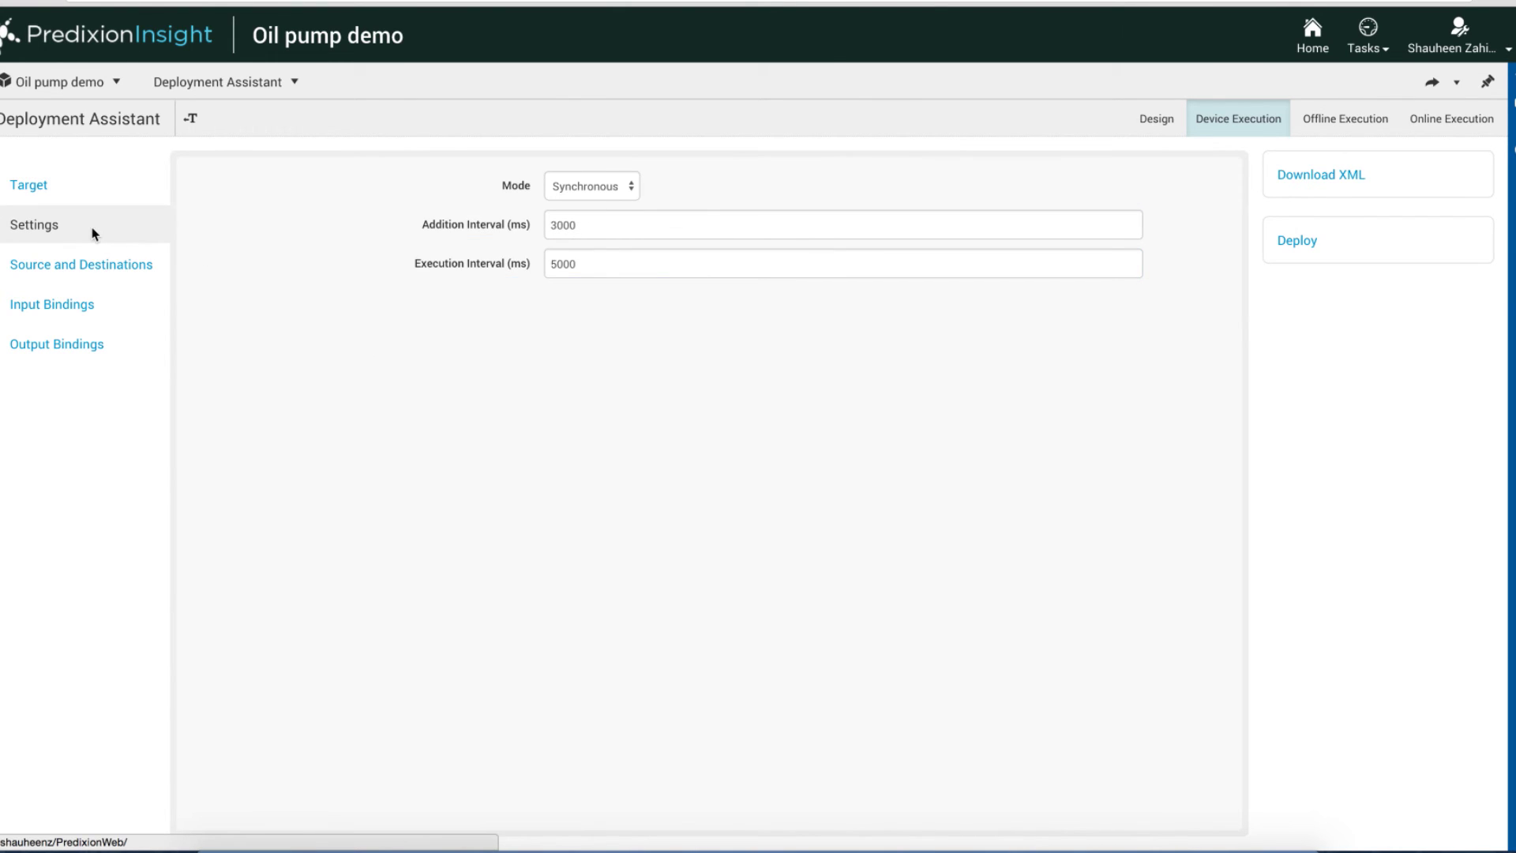
{"action": "left_click", "coordinate": [57, 270]}
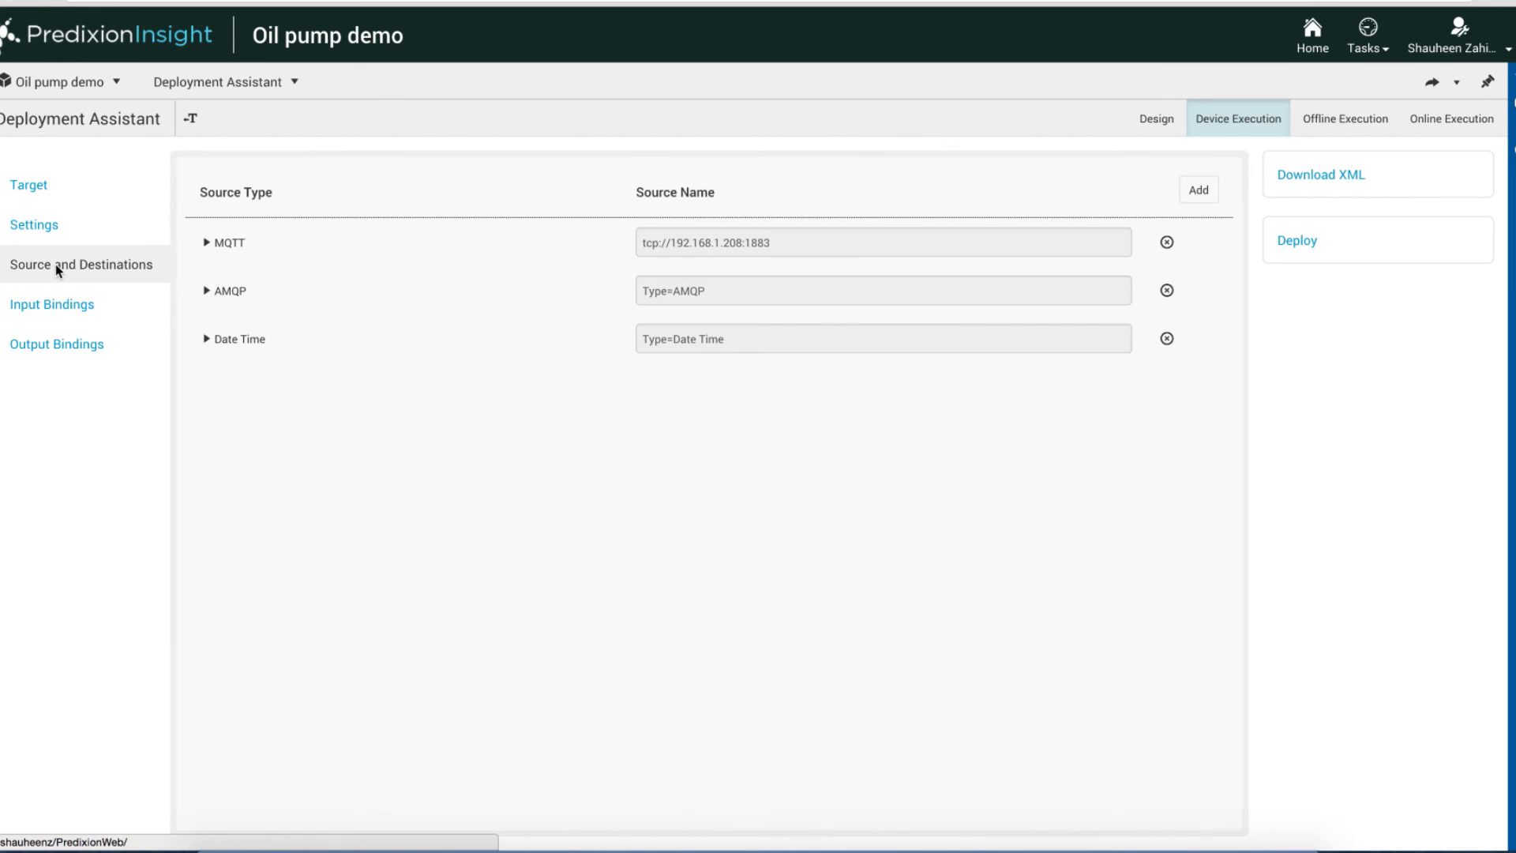
- Review the sensor input bindings, including TLAir_Supply_Pressure, and the first output's AMQP destination
{"action": "left_click", "coordinate": [48, 310]}
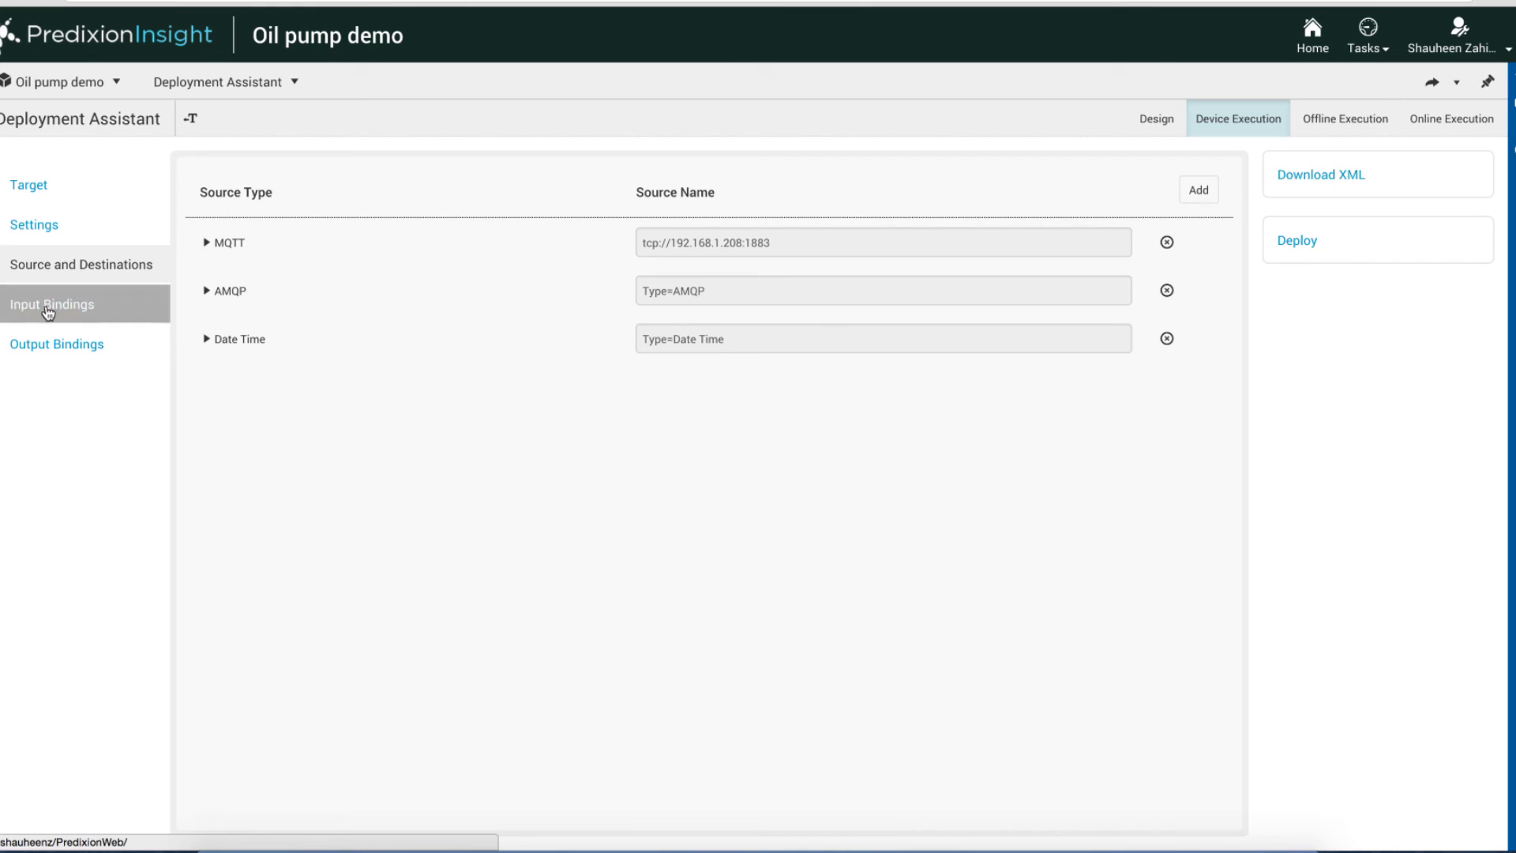
{"action": "left_click", "coordinate": [49, 312]}
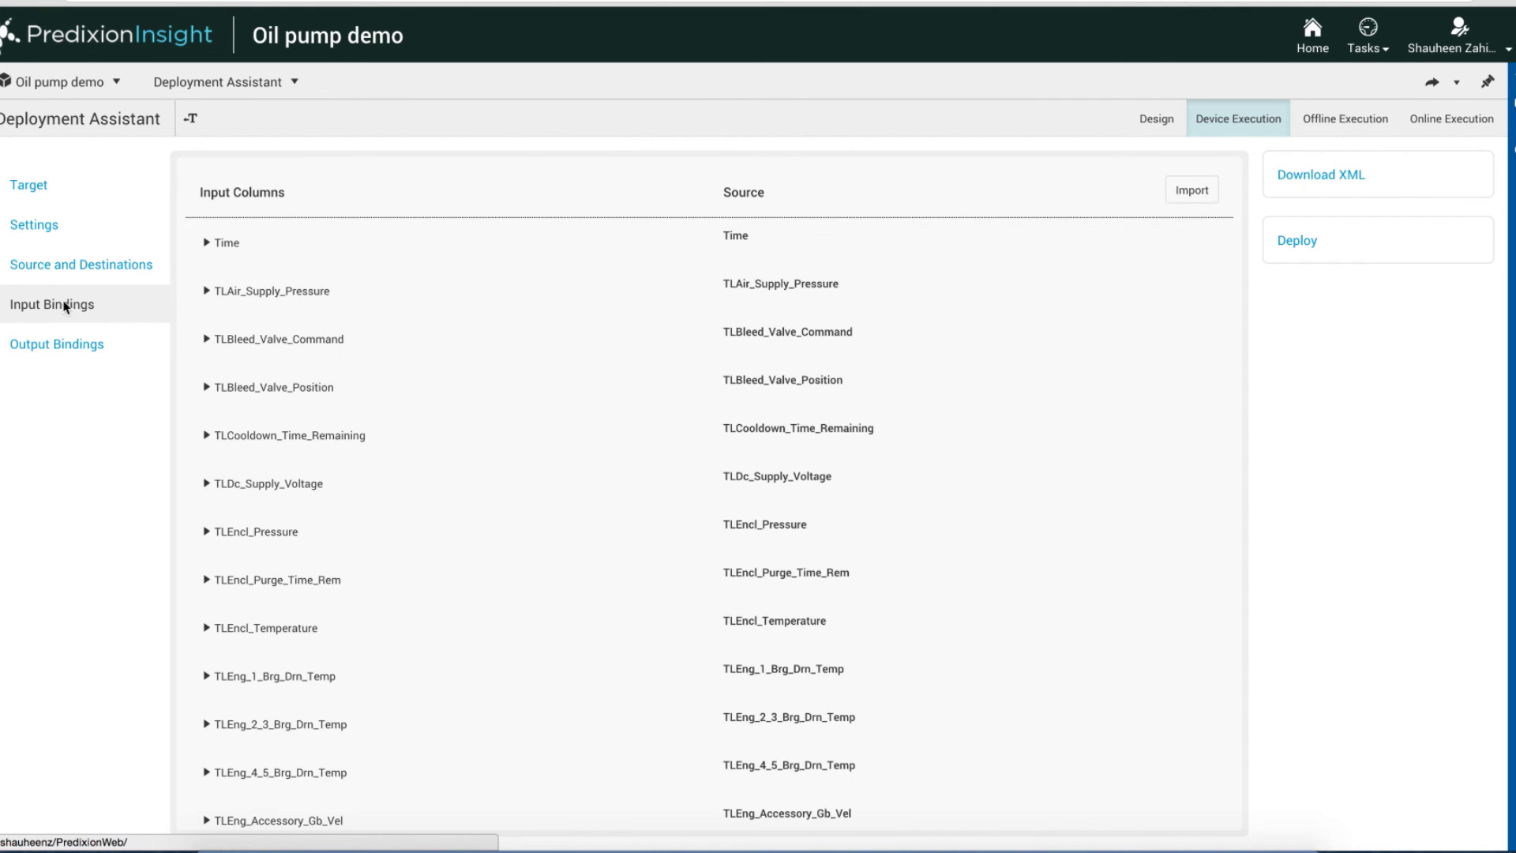
{"action": "left_click", "coordinate": [244, 292]}
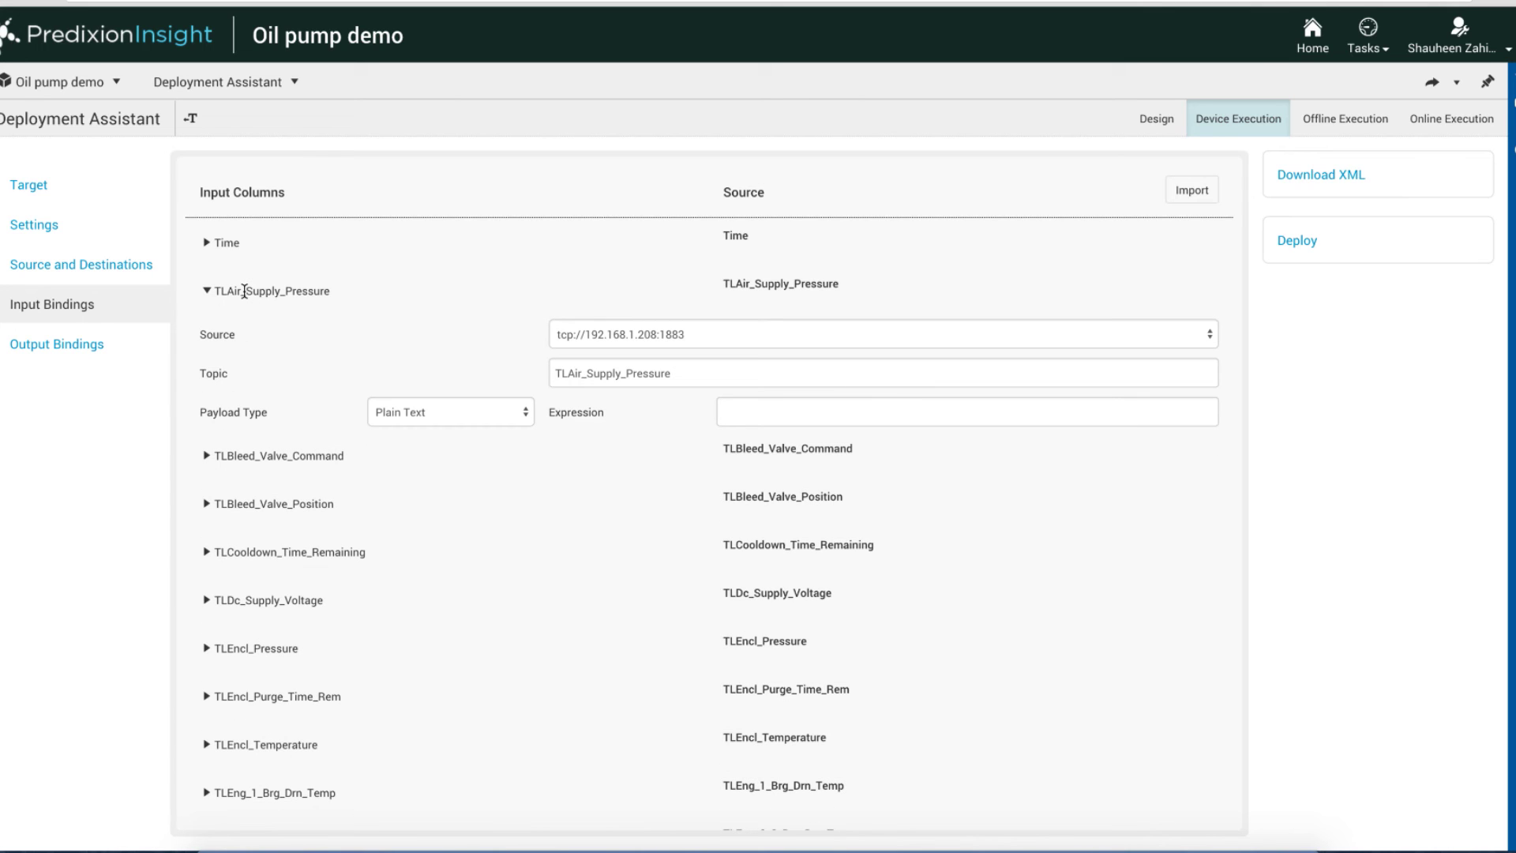
{"action": "left_click", "coordinate": [245, 292]}
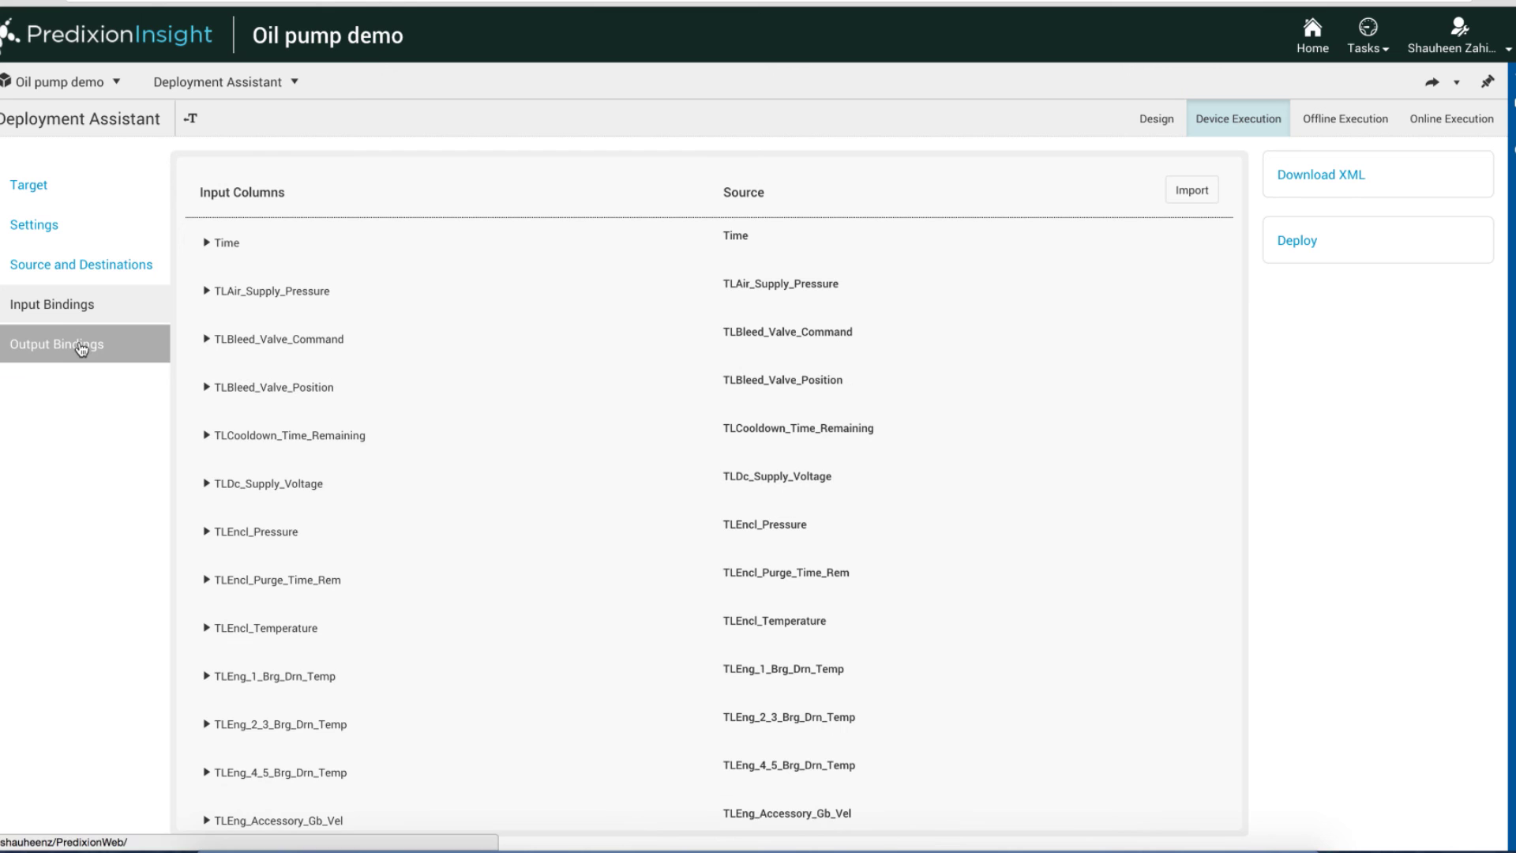
{"action": "left_click", "coordinate": [81, 347]}
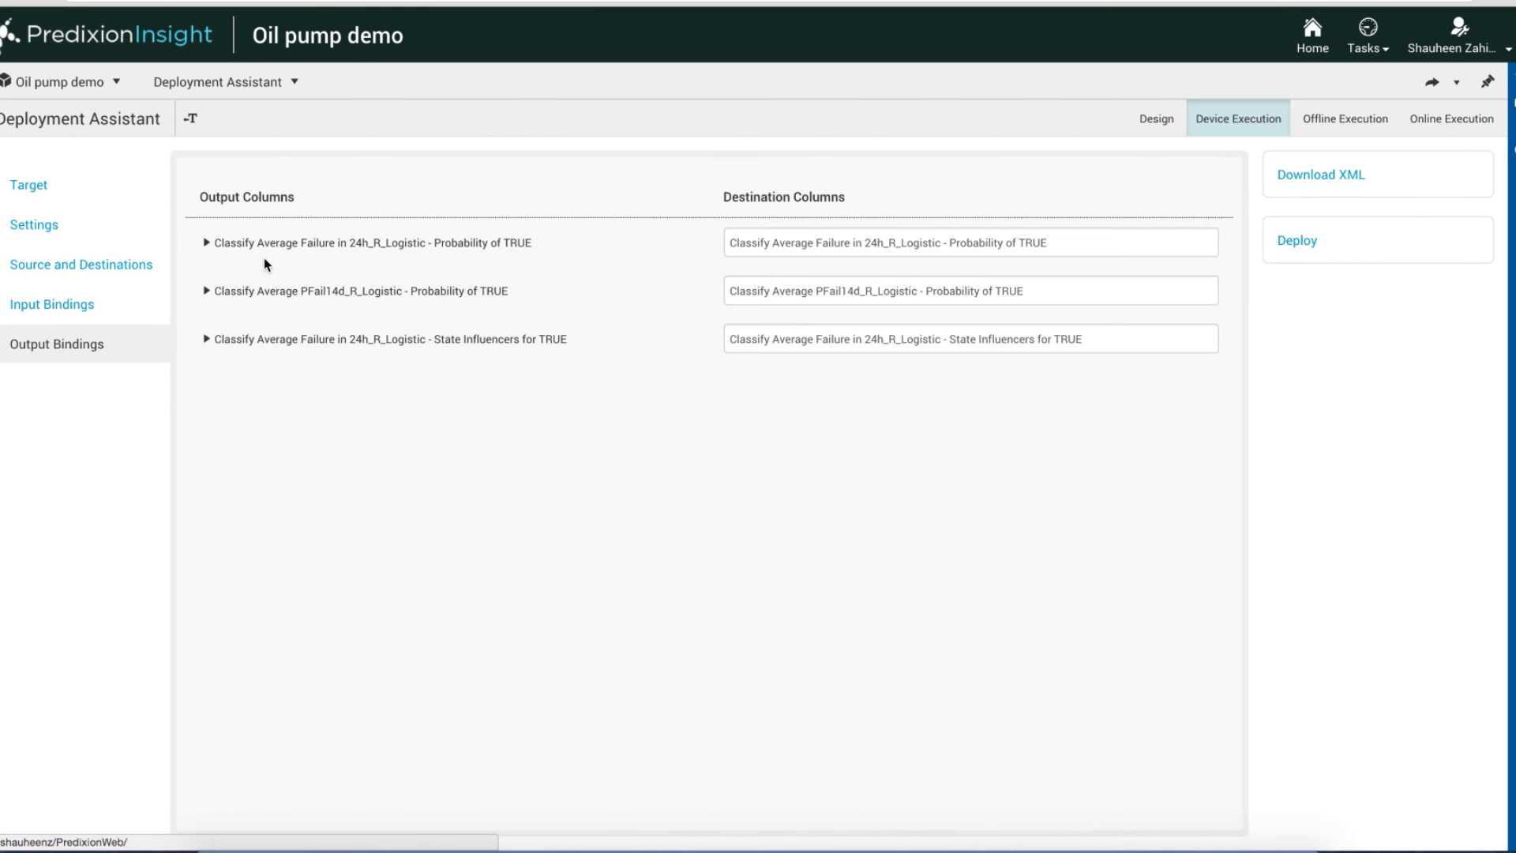
{"action": "left_click", "coordinate": [283, 242]}
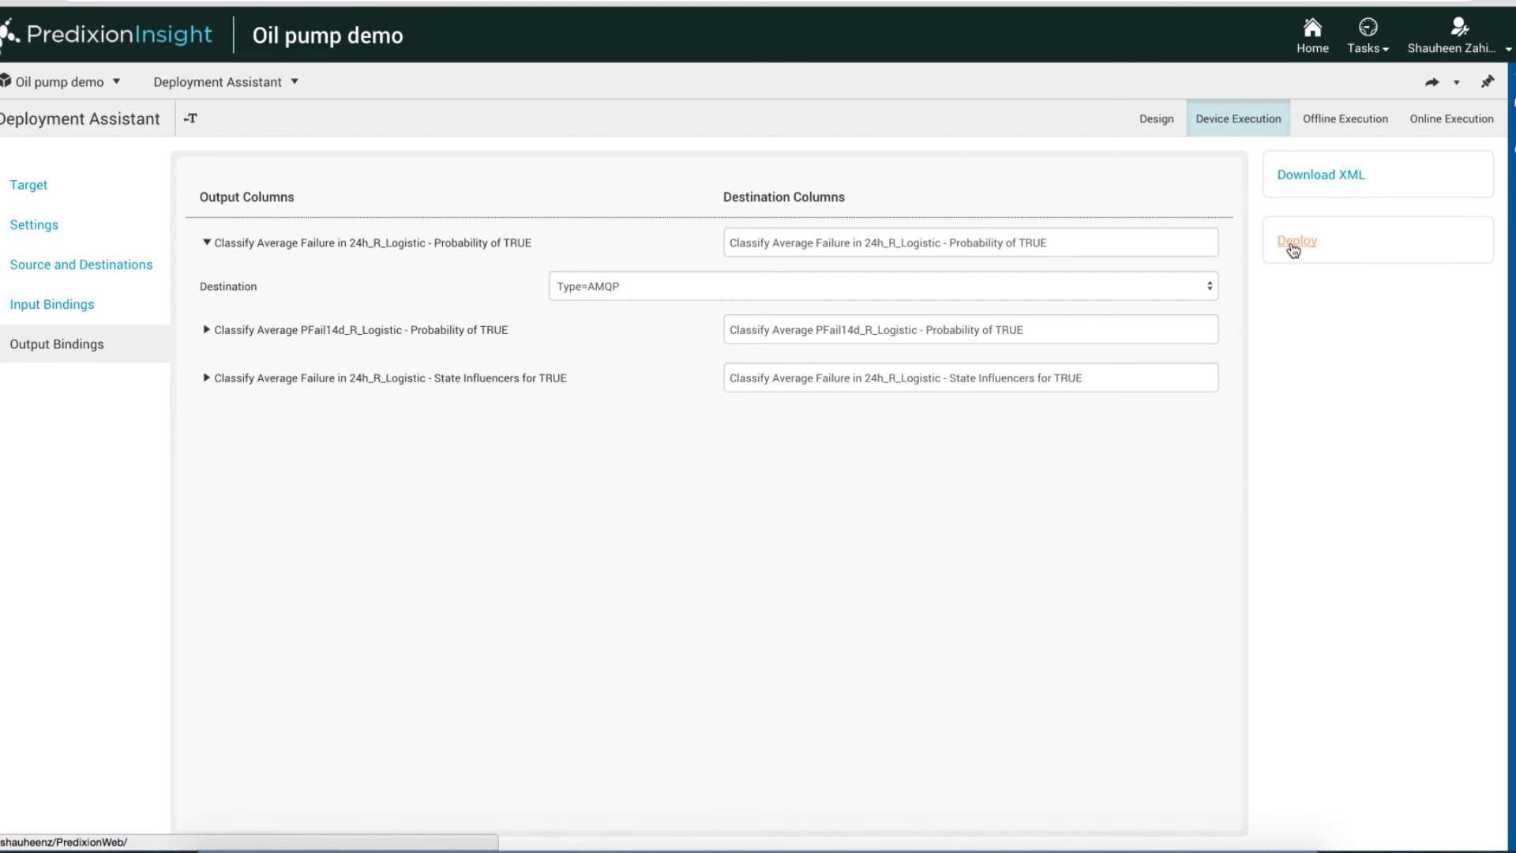
- Deploy the model and view the new PredixionShampoo deployment's four in-progress assets
{"action": "left_click", "coordinate": [1292, 246]}
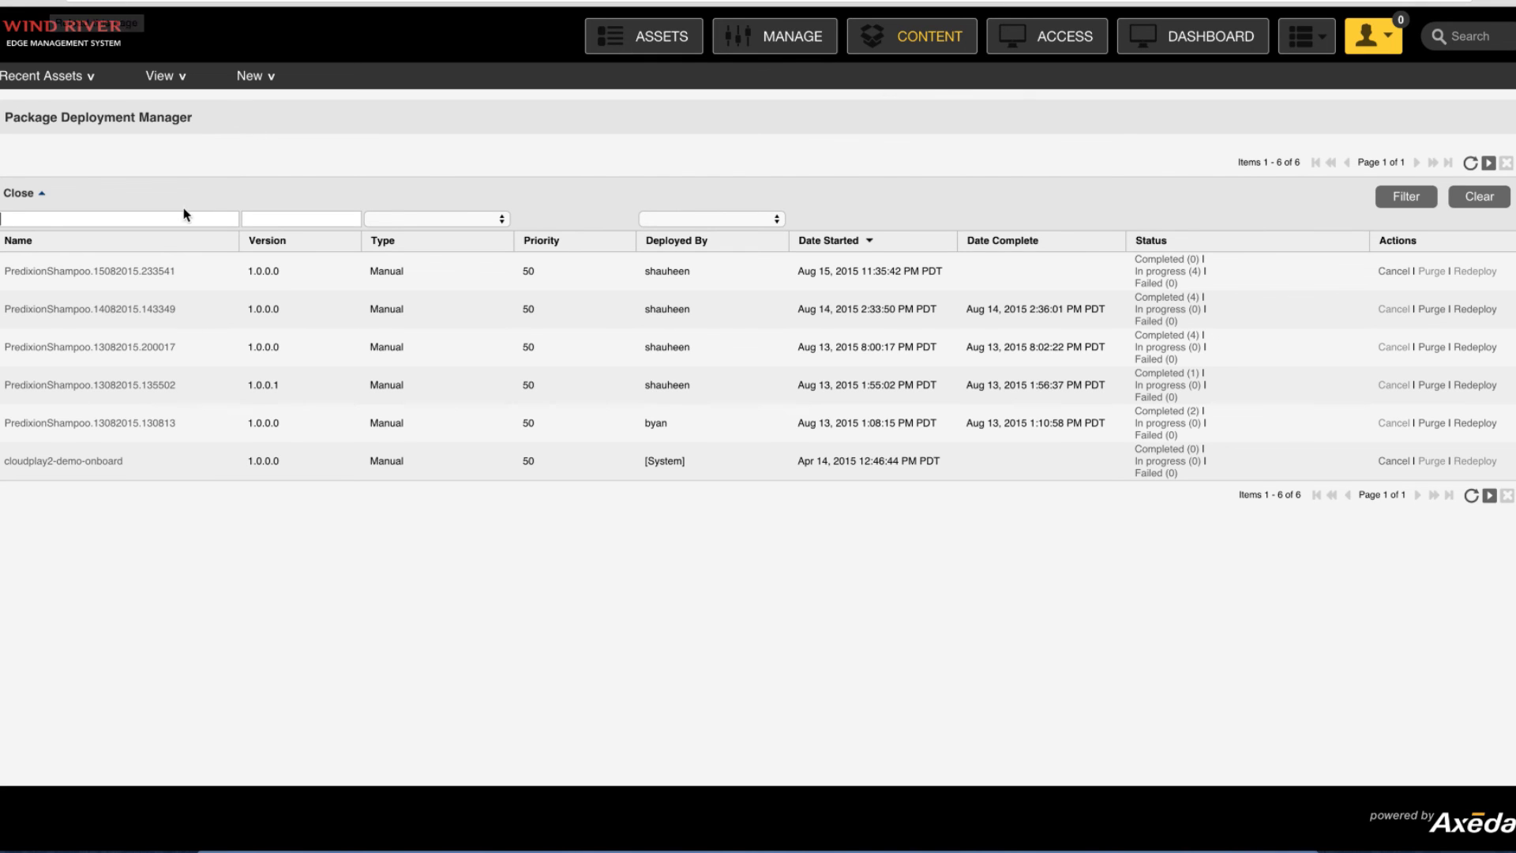
{"action": "left_click", "coordinate": [142, 272]}
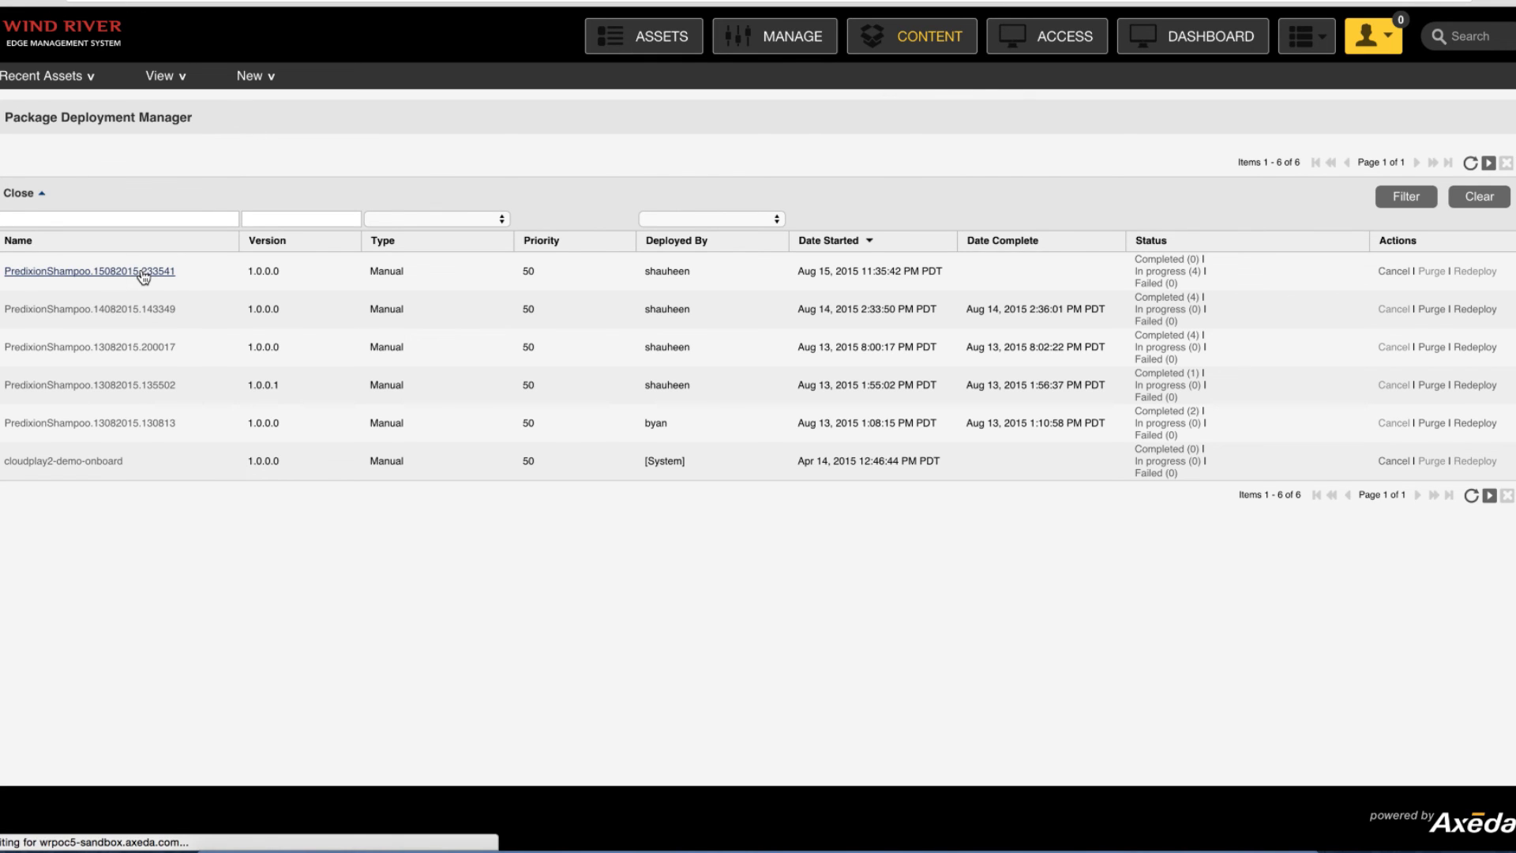